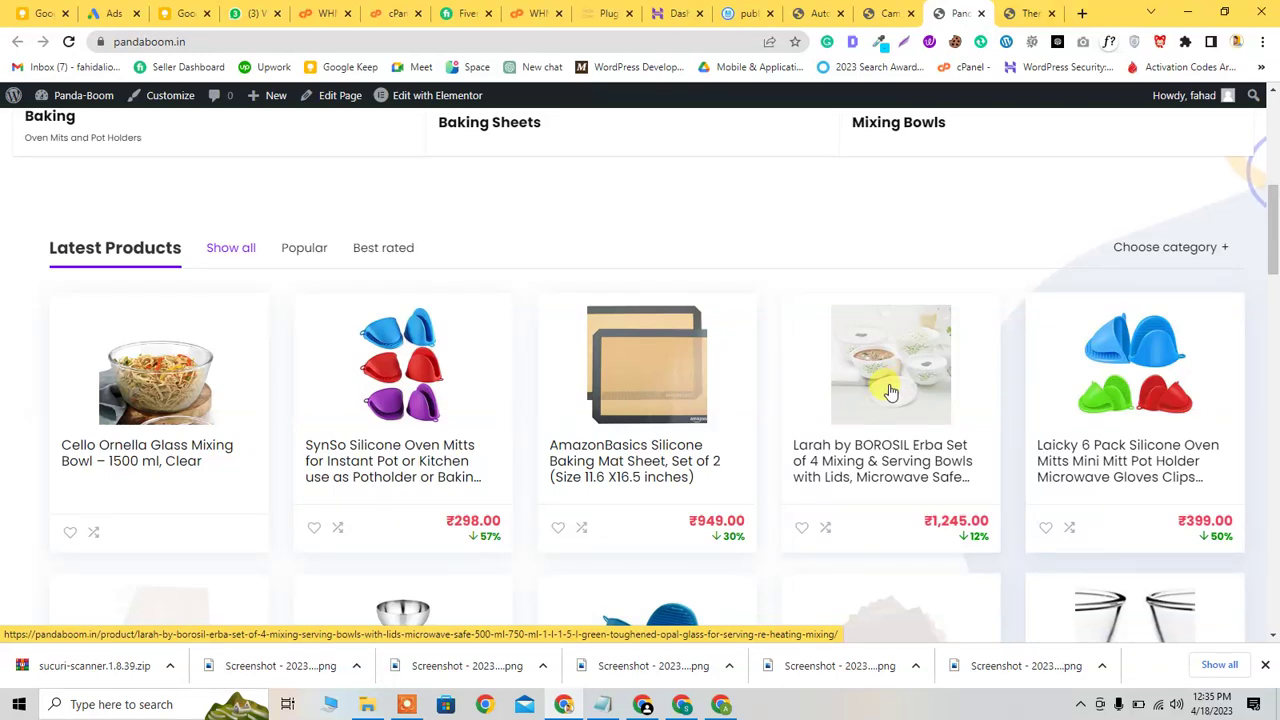
# - Browse the pandaboom.in Latest Products grid, then switch to the Autoblogging admin tab
pyautogui.scroll(-1, 880, 395)
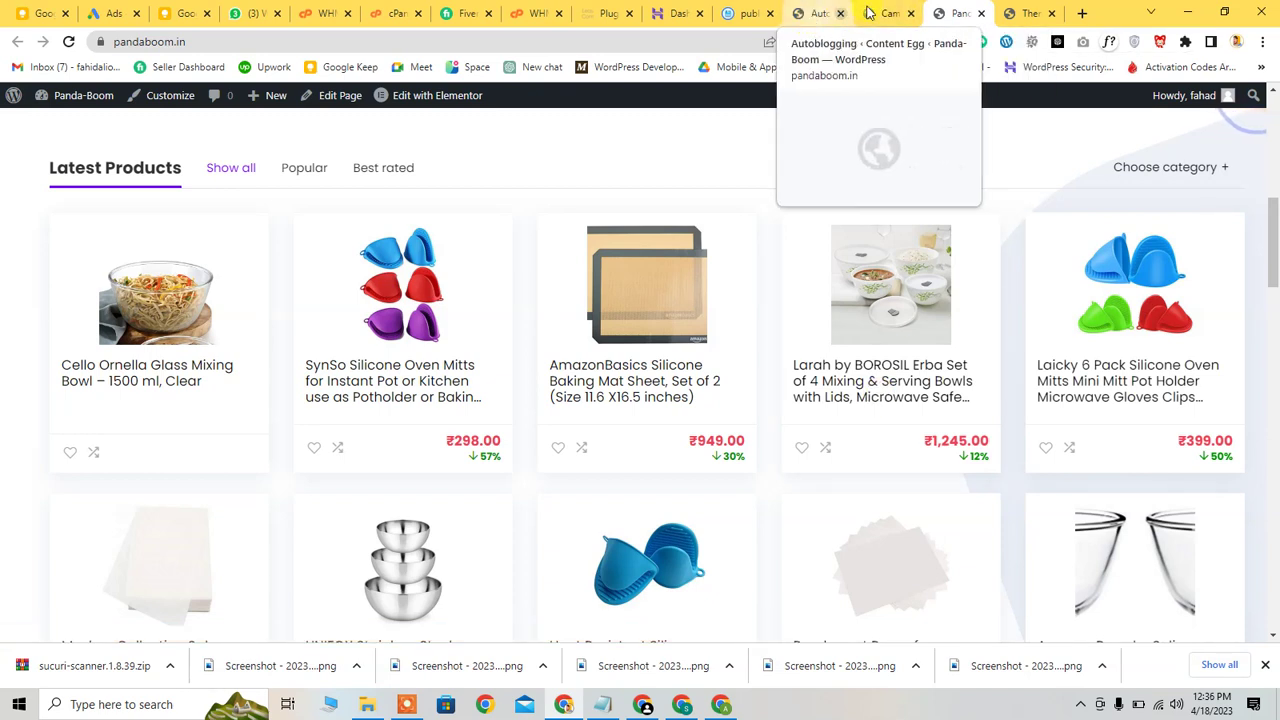
pyautogui.scroll(2, 615, 441)
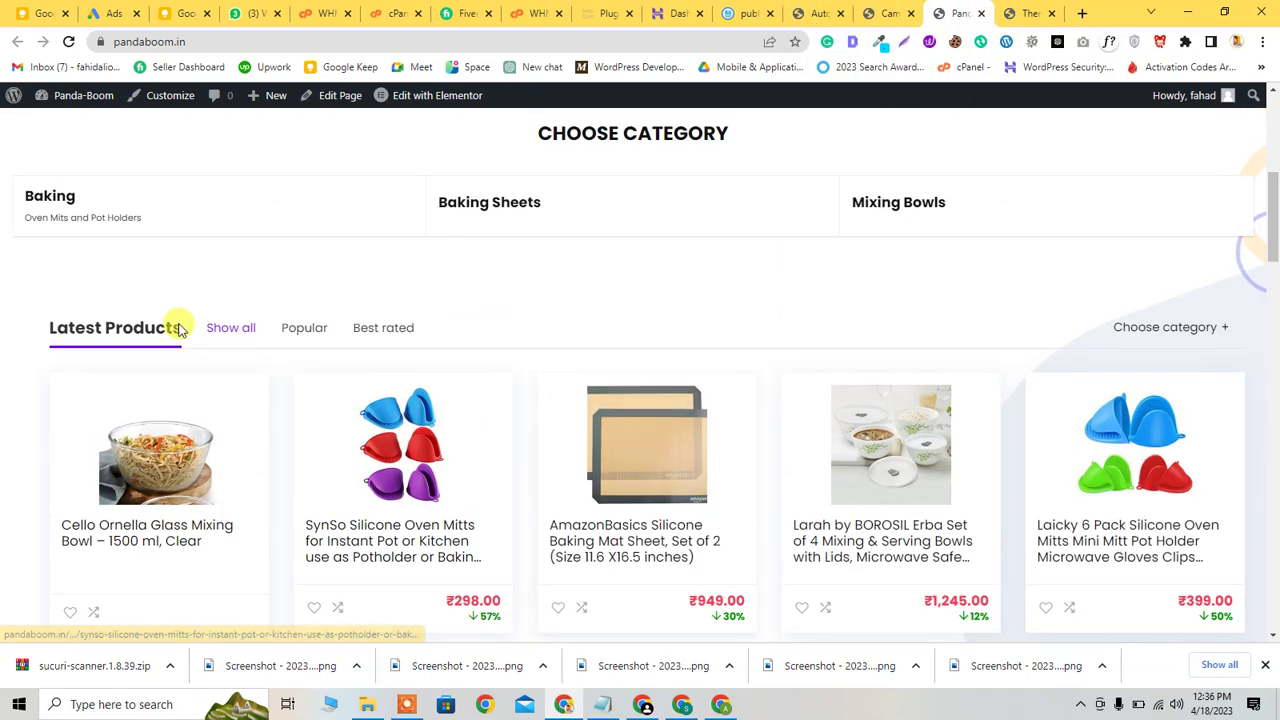
pyautogui.scroll(-1, 600, 391)
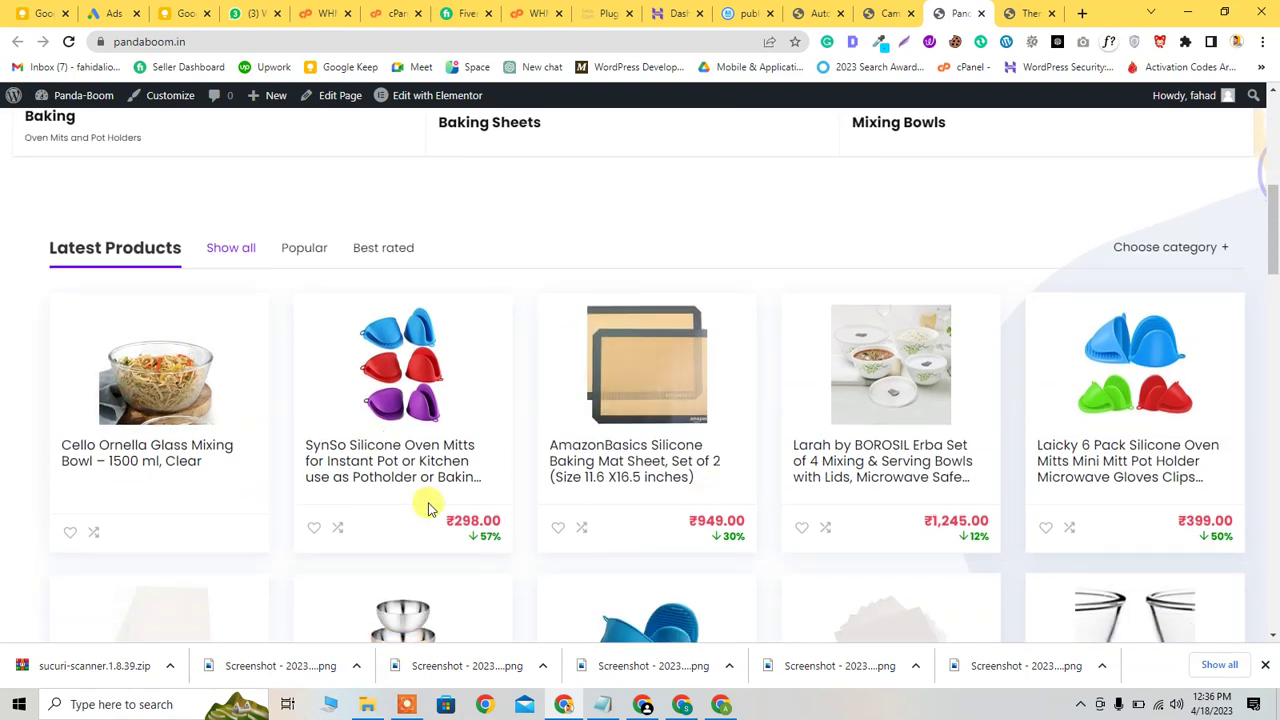
pyautogui.scroll(-1, 540, 503)
pyautogui.scroll(2, 783, 463)
pyautogui.scroll(-1, 785, 471)
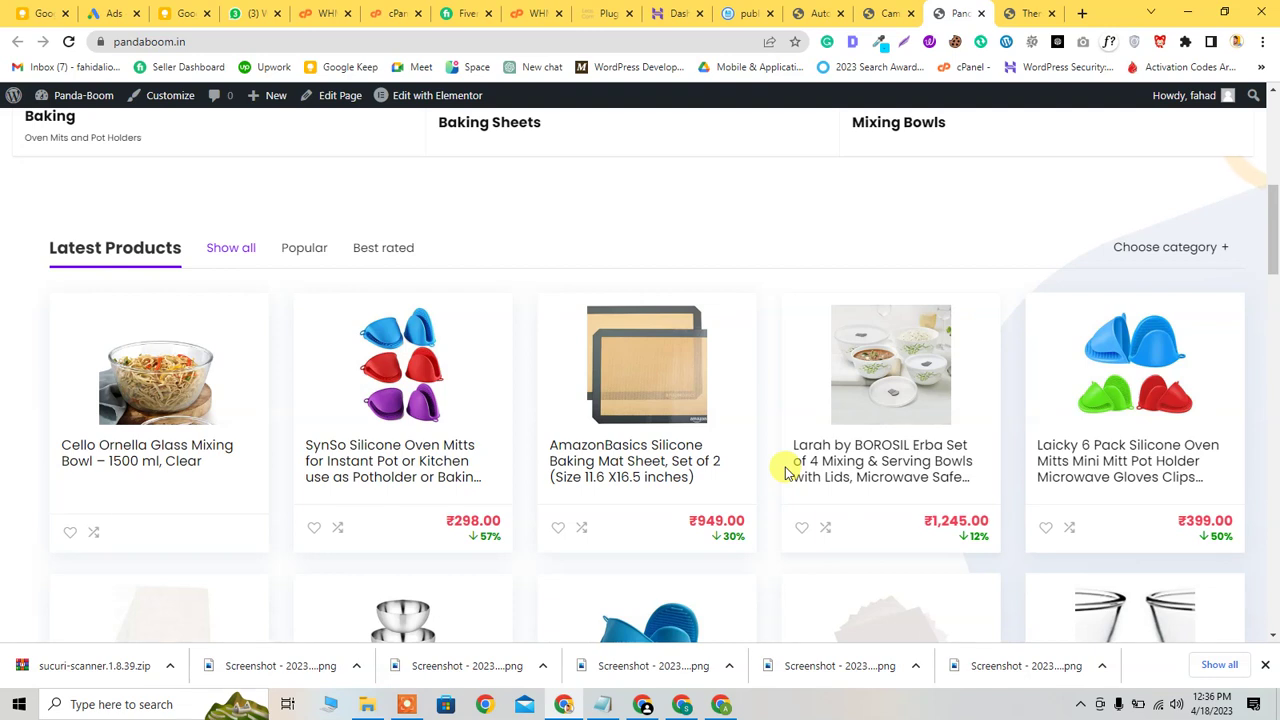
pyautogui.scroll(-2, 785, 471)
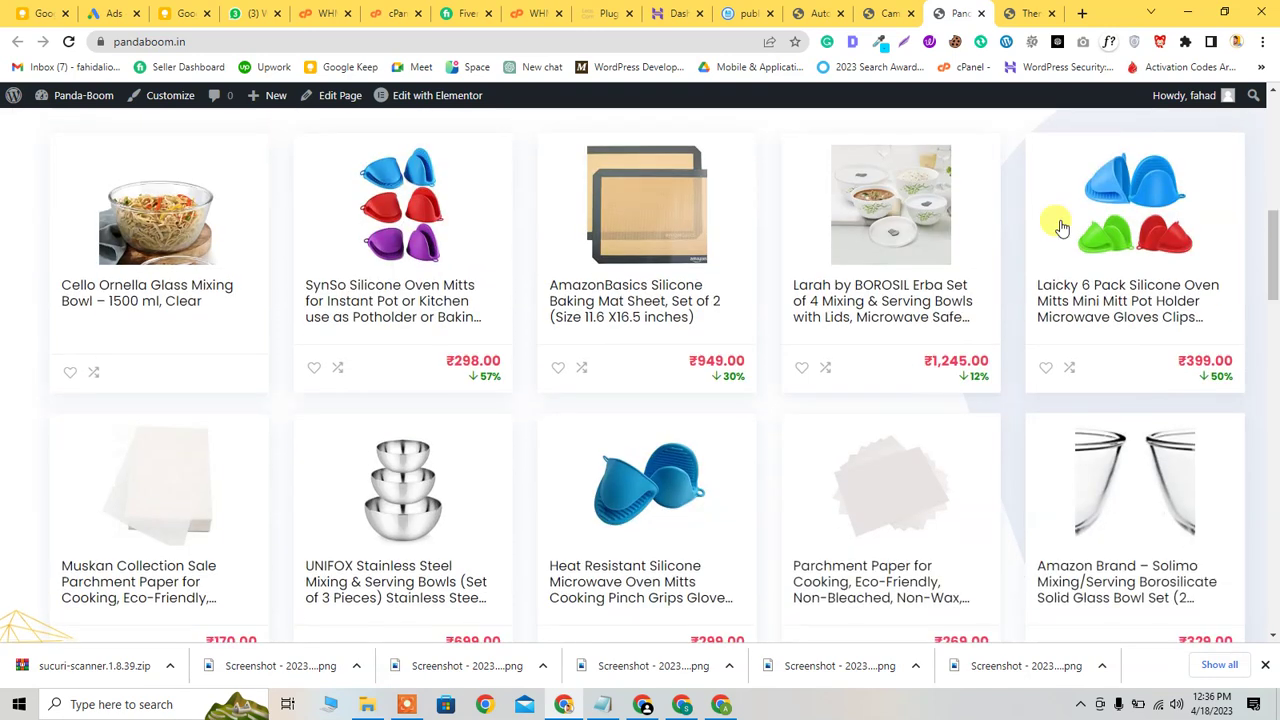
pyautogui.click(818, 17)
pyautogui.click(880, 13)
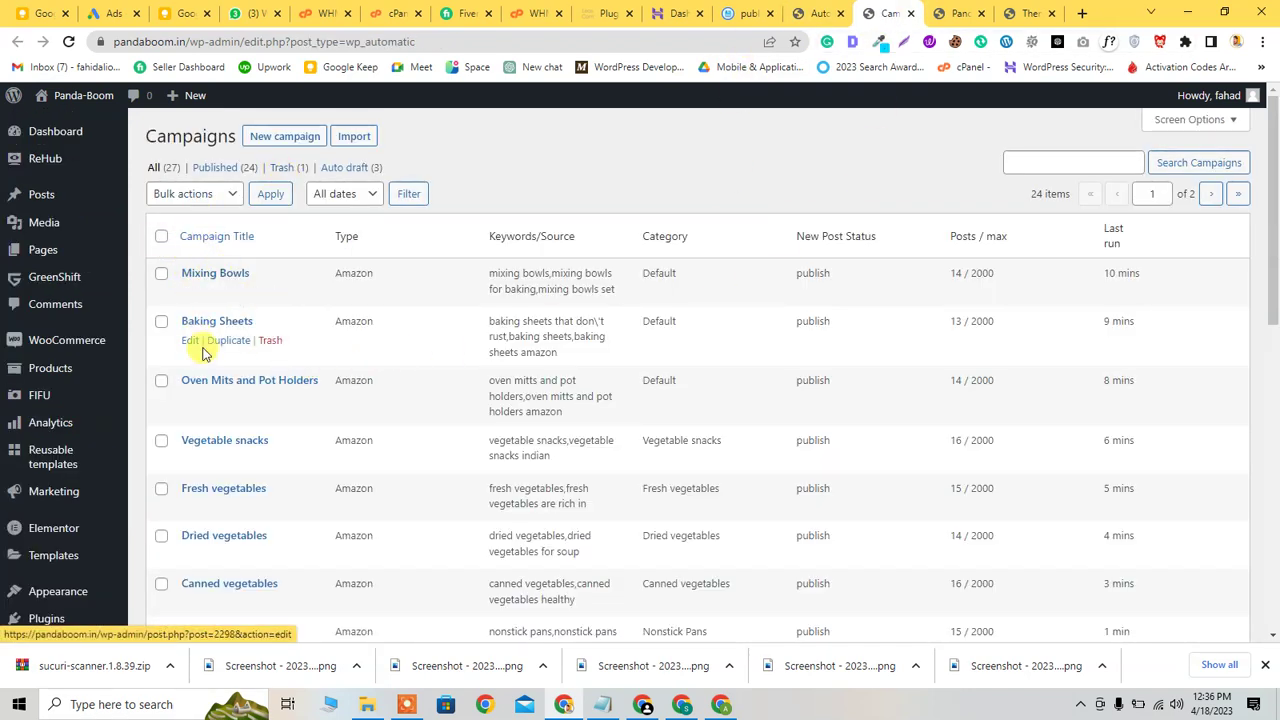
pyautogui.scroll(-1, 208, 350)
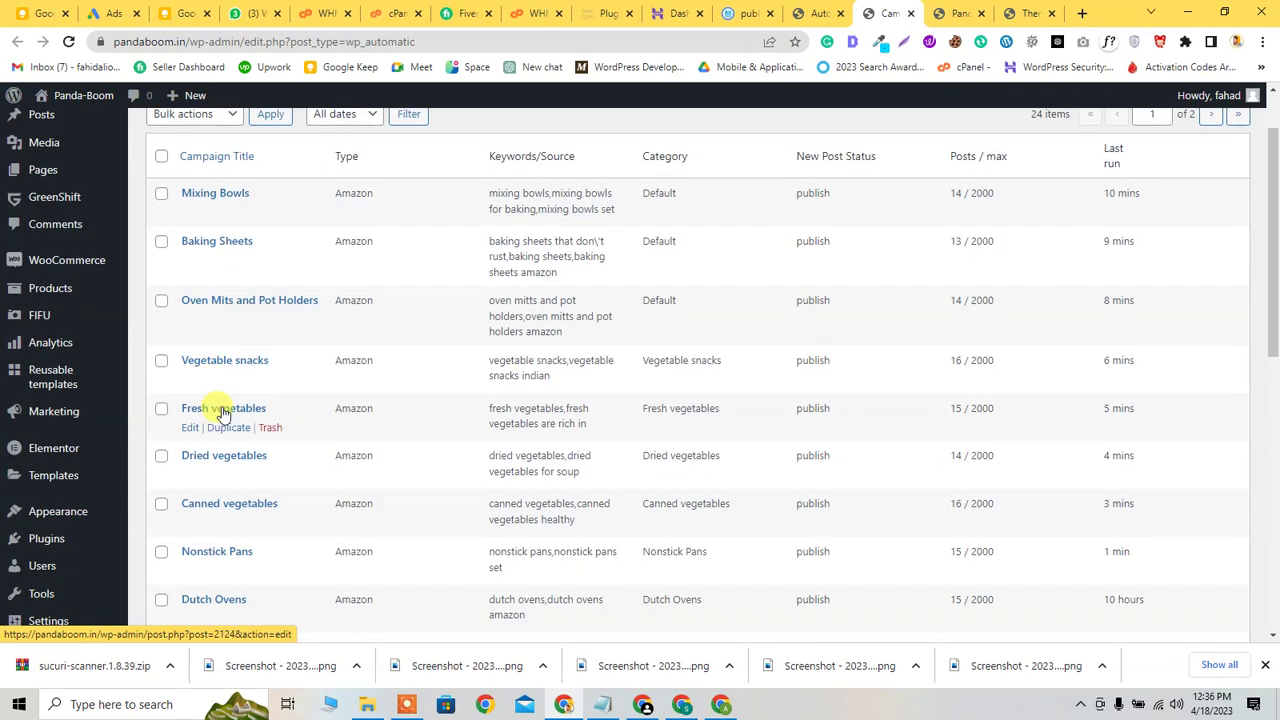
pyautogui.moveTo(344, 274)
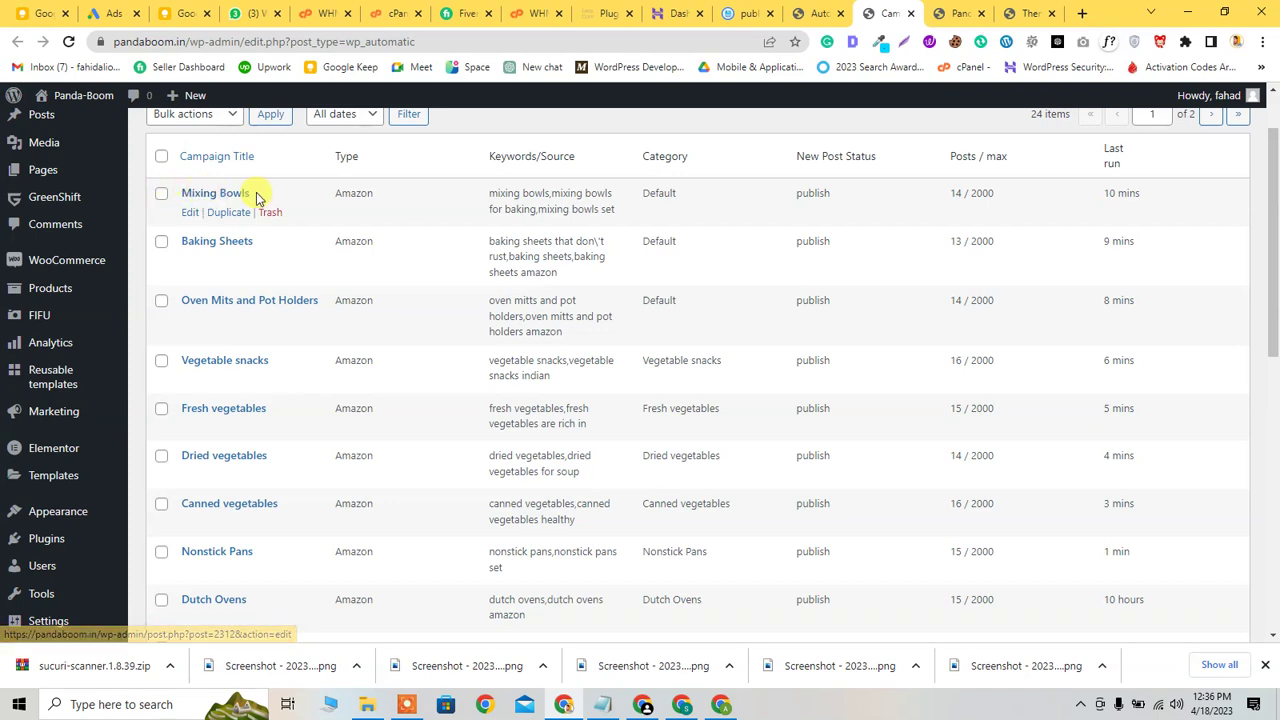
pyautogui.doubleClick(341, 195)
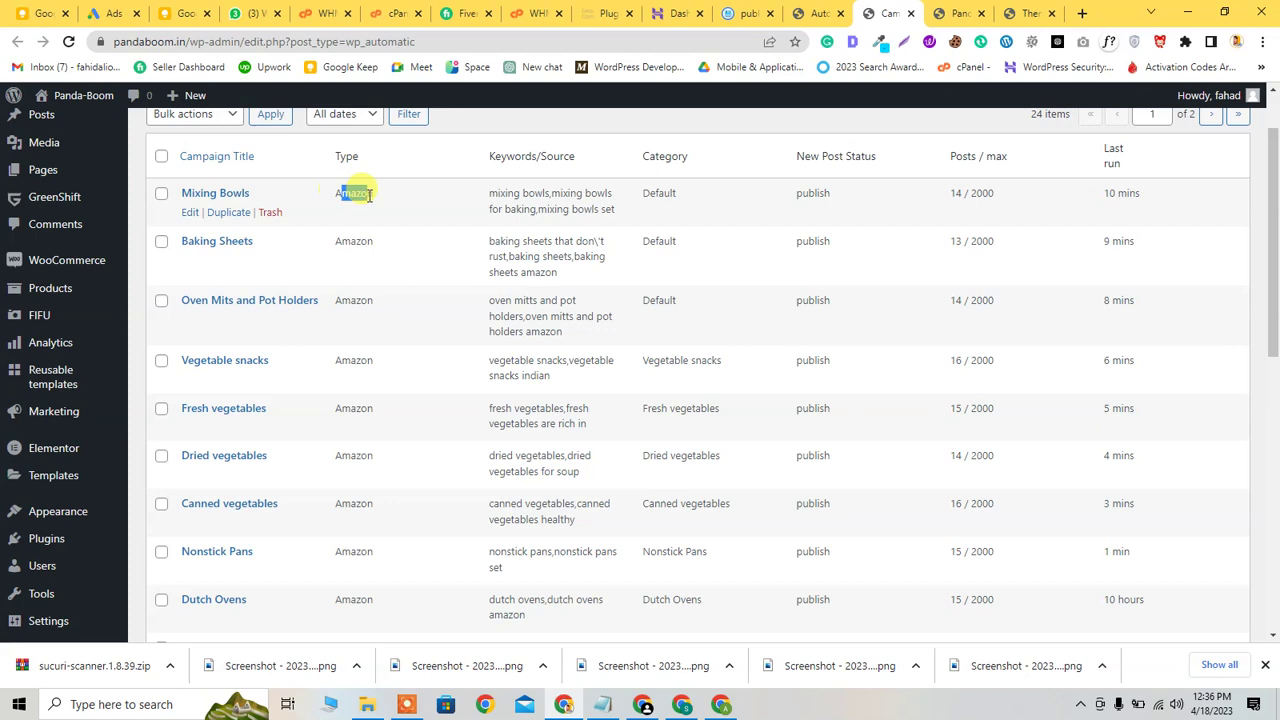
pyautogui.doubleClick(505, 194)
pyautogui.moveTo(522, 196); pyautogui.dragTo(637, 205)
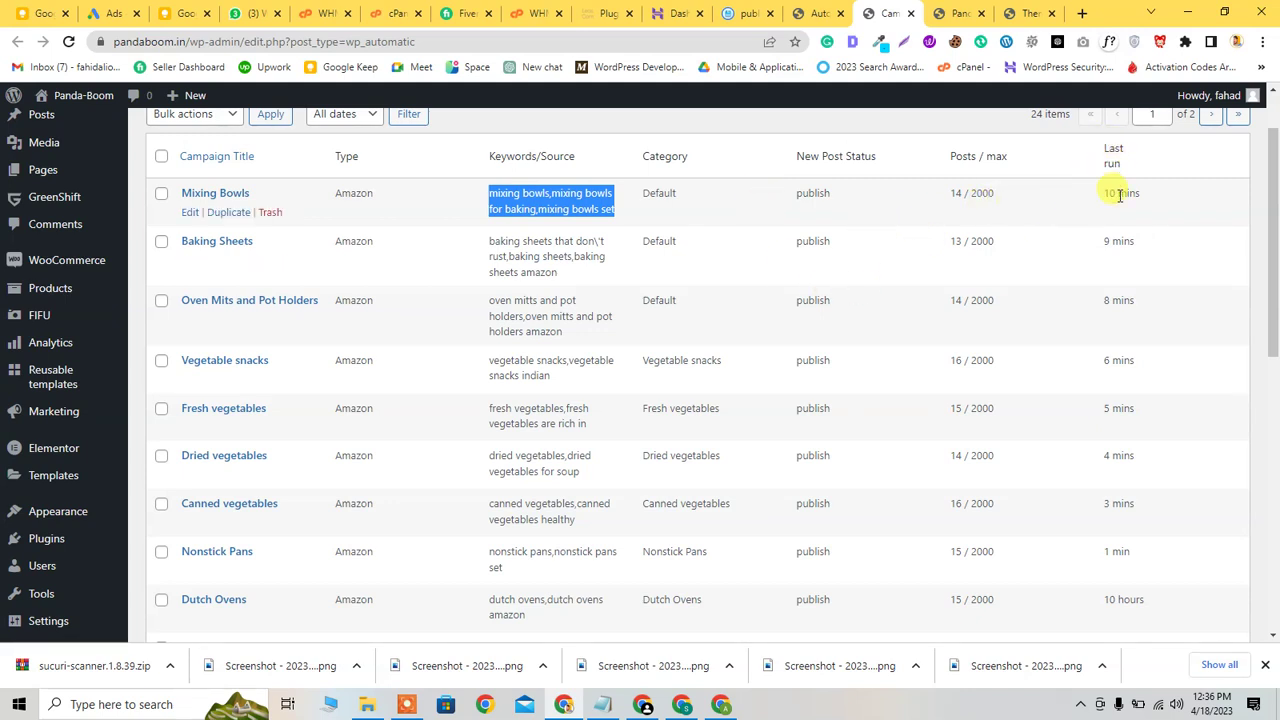
pyautogui.scroll(-3, 1108, 470)
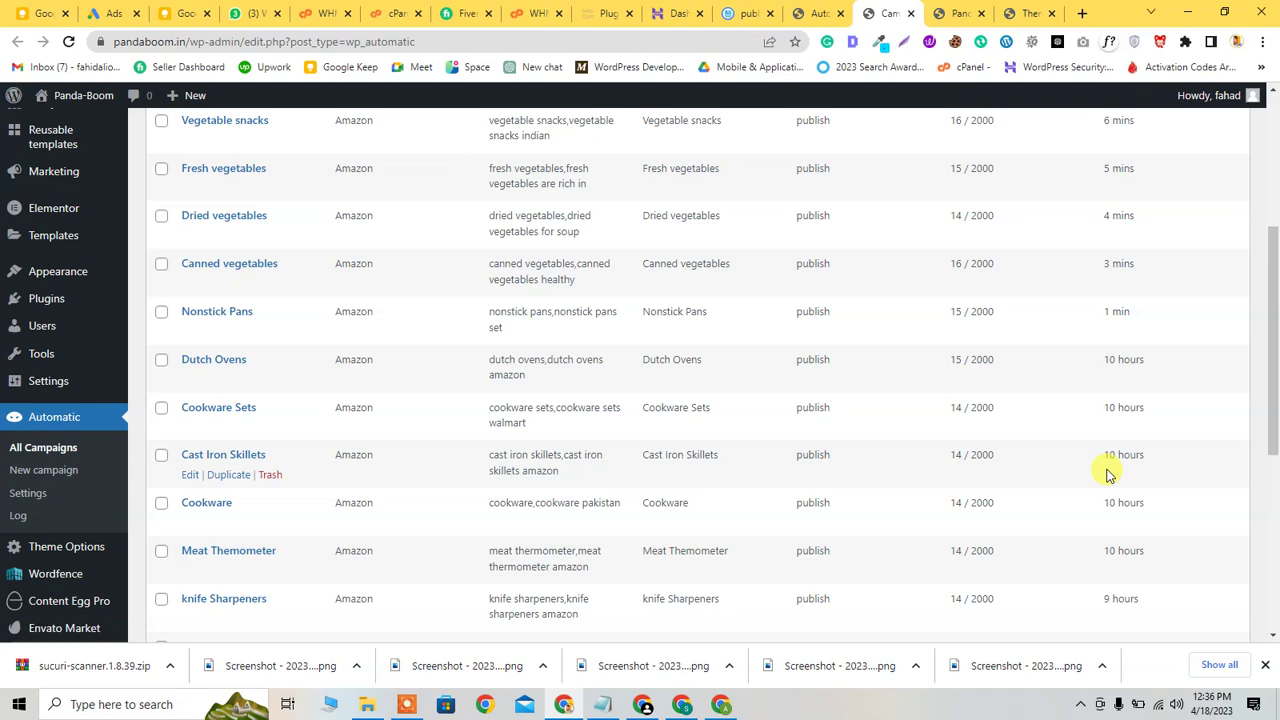
pyautogui.scroll(1, 1108, 475)
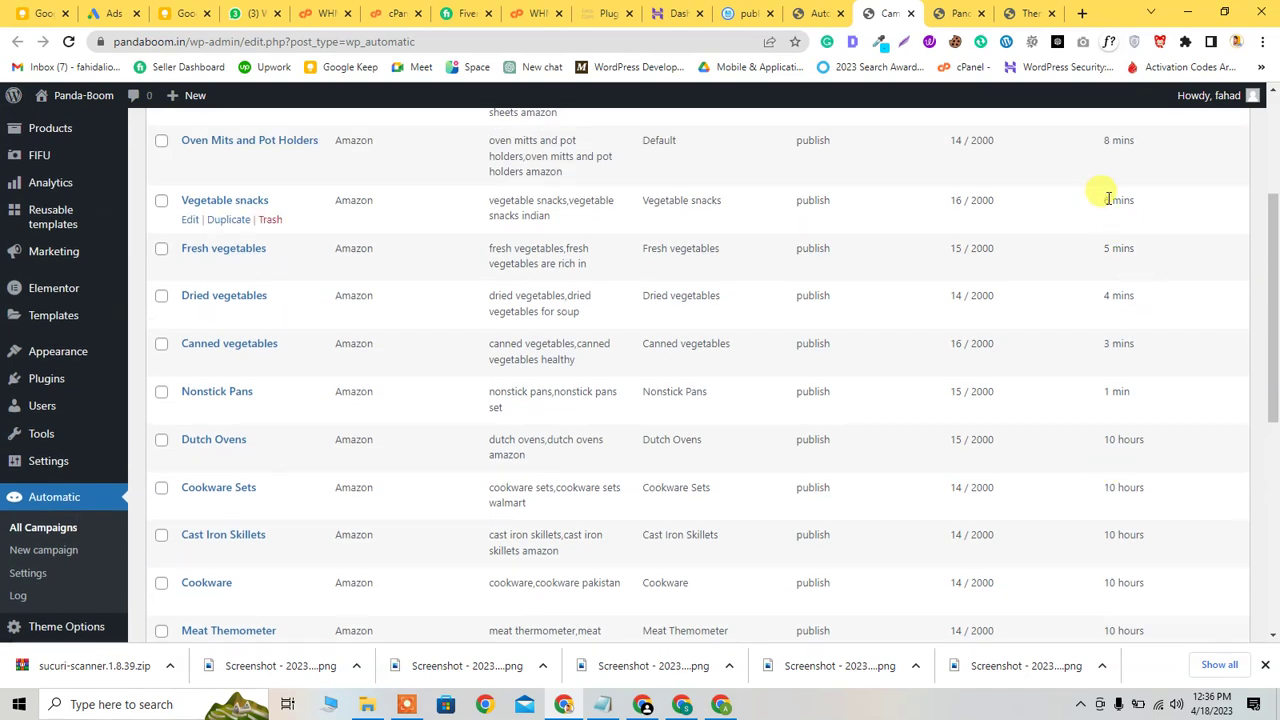
pyautogui.scroll(1, 1110, 220)
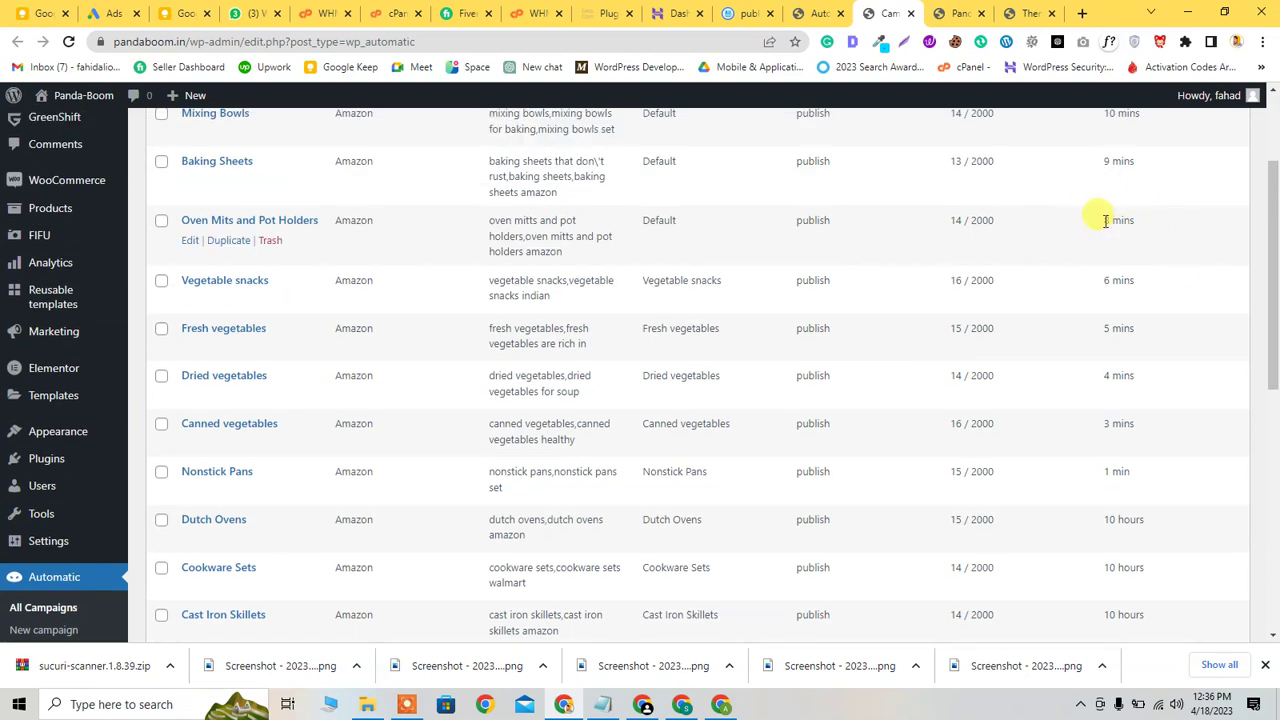
pyautogui.moveTo(1100, 218); pyautogui.dragTo(1166, 229)
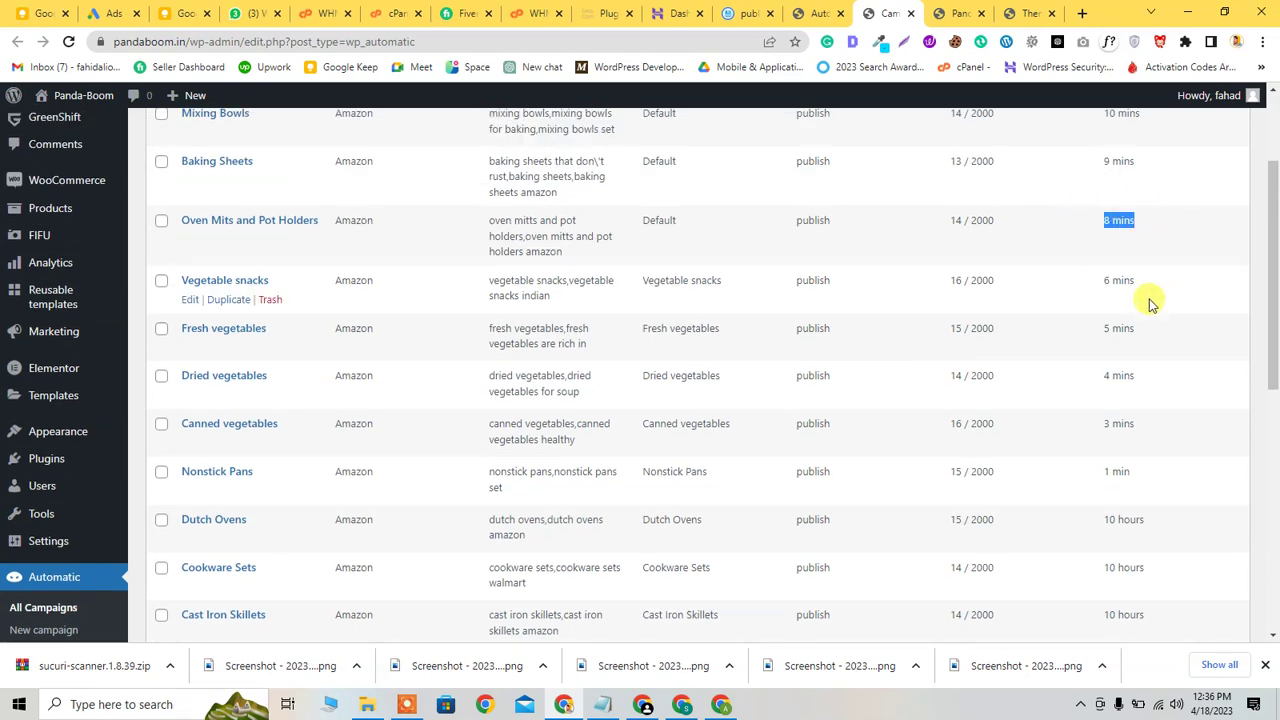
pyautogui.scroll(1, 1150, 300)
pyautogui.scroll(1, 1150, 300)
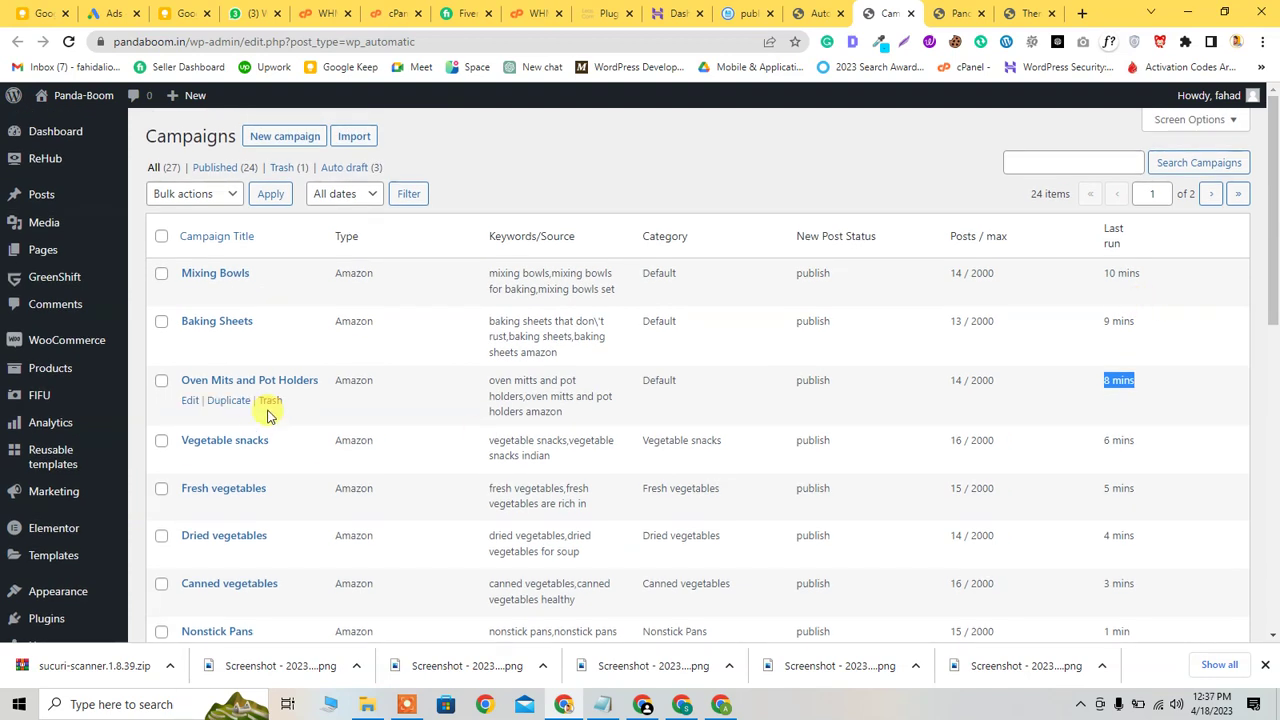
pyautogui.scroll(-4, 240, 415)
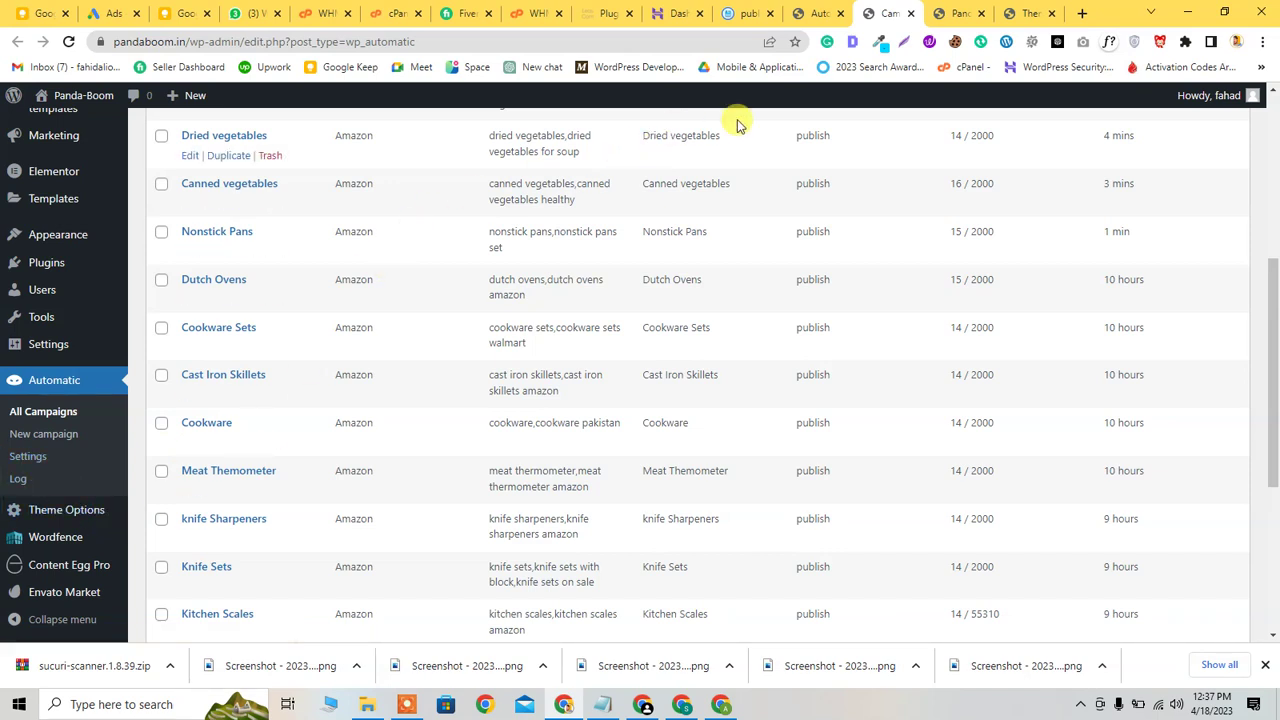
pyautogui.moveTo(300, 378)
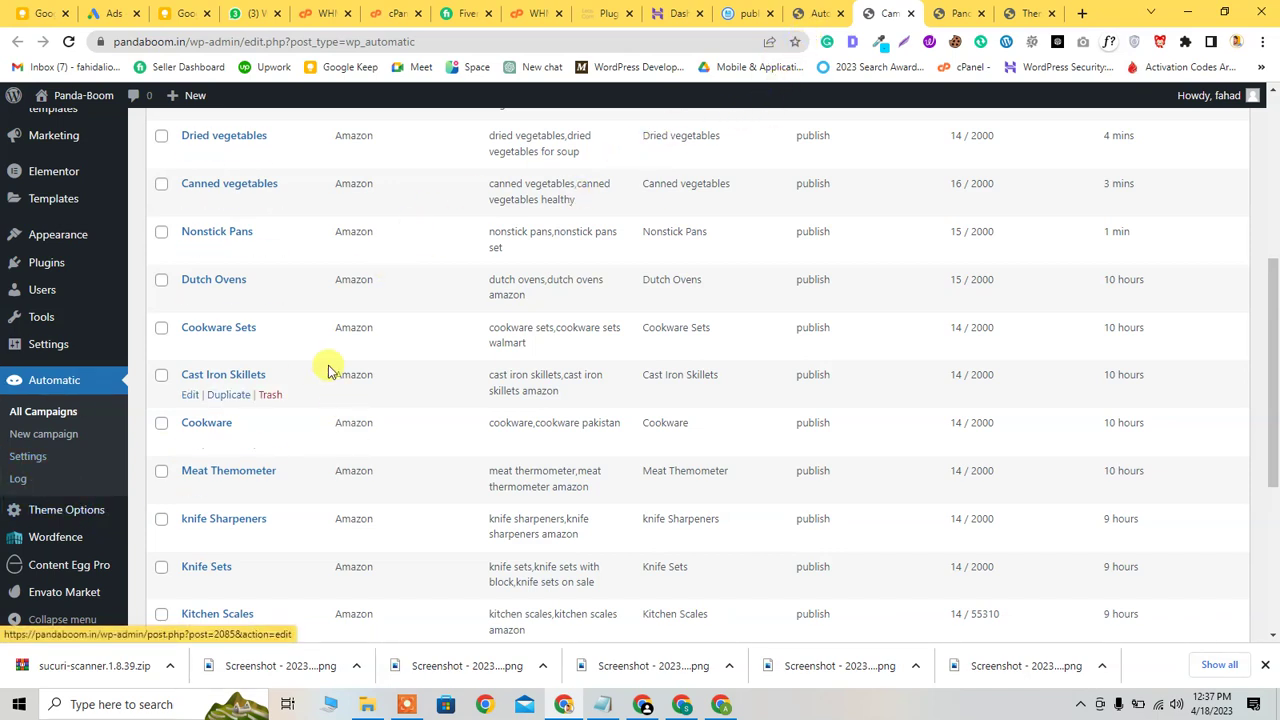
pyautogui.scroll(2, 306, 430)
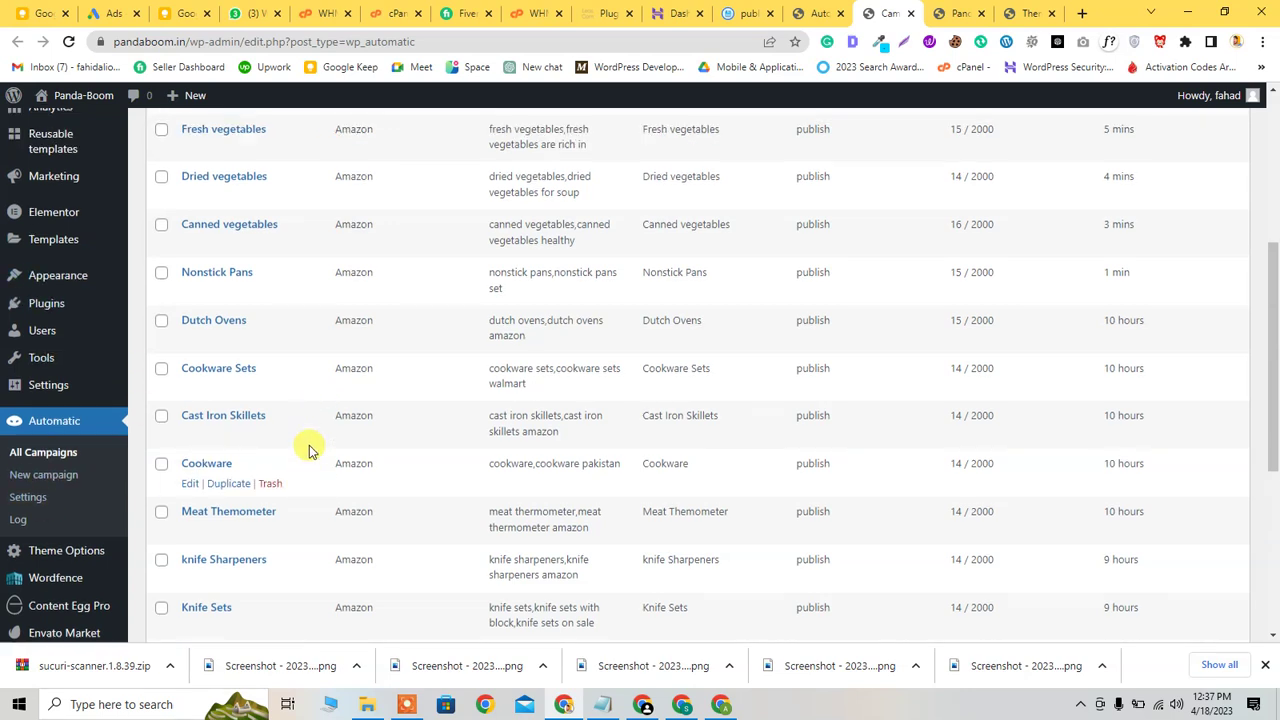
pyautogui.scroll(2, 308, 450)
pyautogui.scroll(2, 308, 450)
pyautogui.scroll(-4, 308, 450)
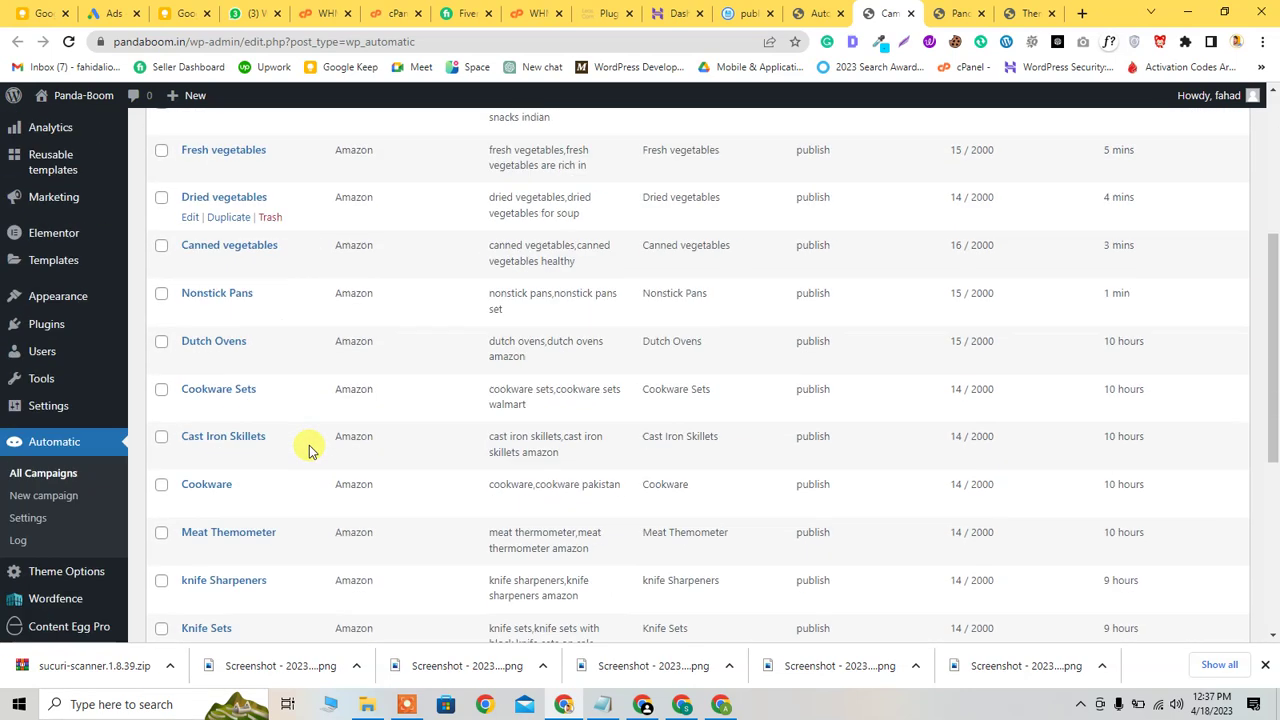
pyautogui.scroll(-2, 308, 450)
# - View Appearance > Themes with Rehub as the active theme, then switch back to the previous tab
pyautogui.click(1025, 13)
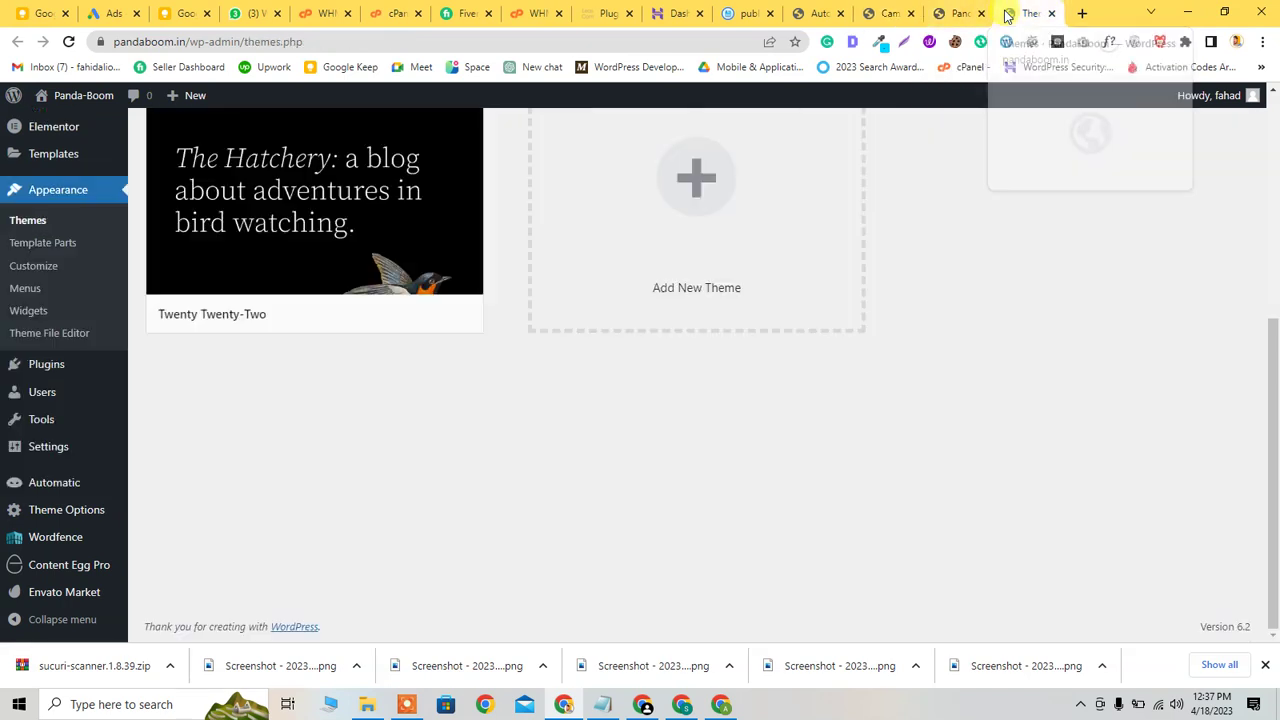
pyautogui.scroll(4, 600, 220)
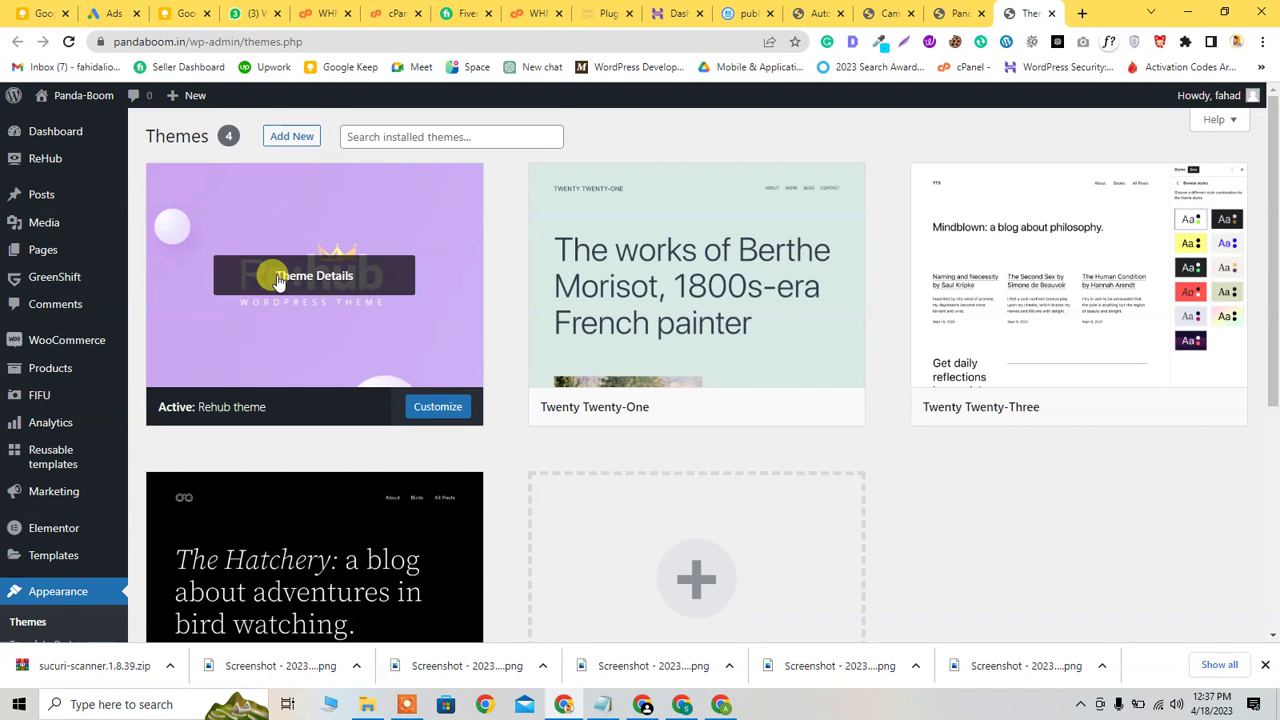
pyautogui.click(948, 14)
pyautogui.click(875, 14)
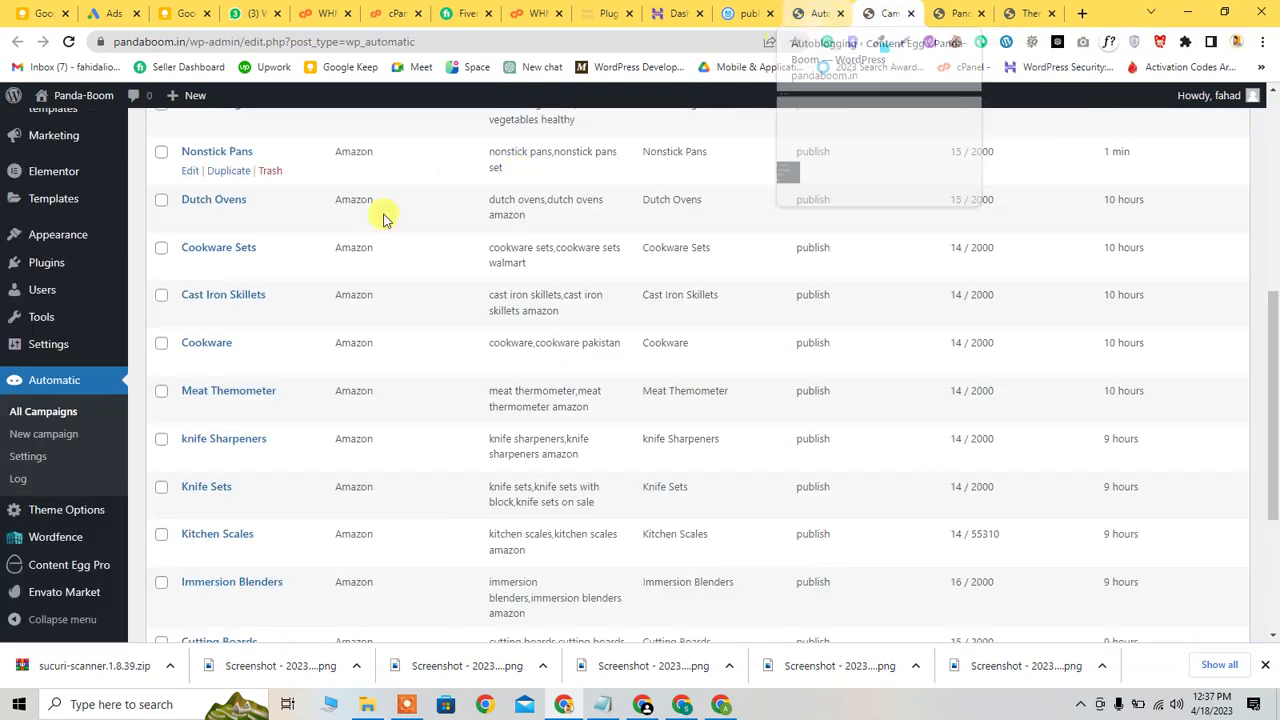
pyautogui.scroll(-3, 385, 218)
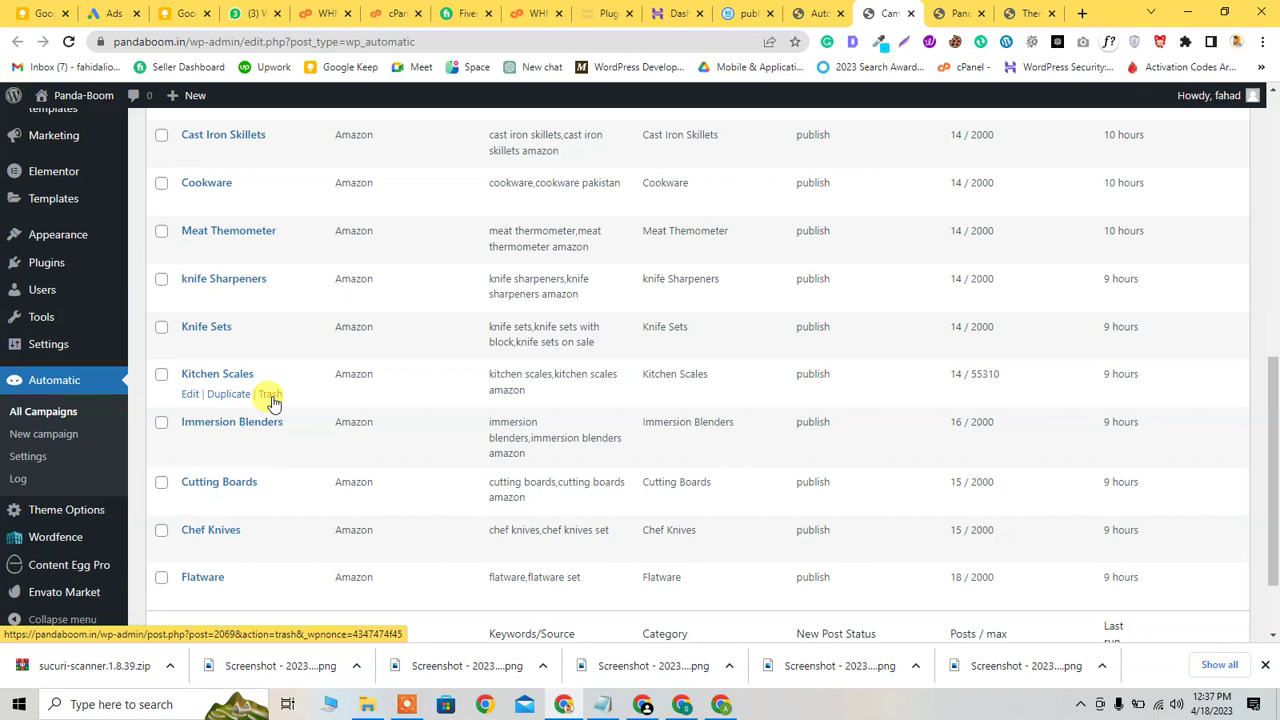
pyautogui.scroll(1, 272, 400)
pyautogui.scroll(2, 272, 400)
pyautogui.scroll(1, 272, 400)
pyautogui.scroll(2, 272, 400)
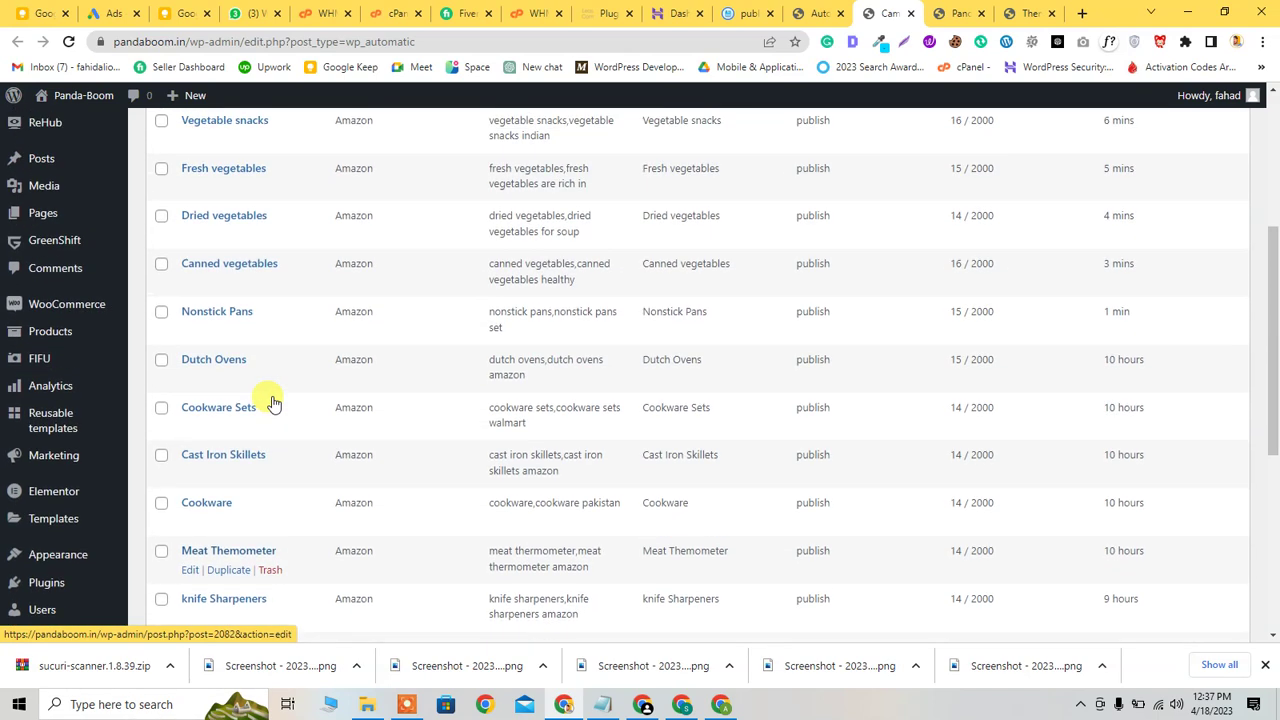
pyautogui.scroll(4, 272, 403)
pyautogui.scroll(2, 272, 403)
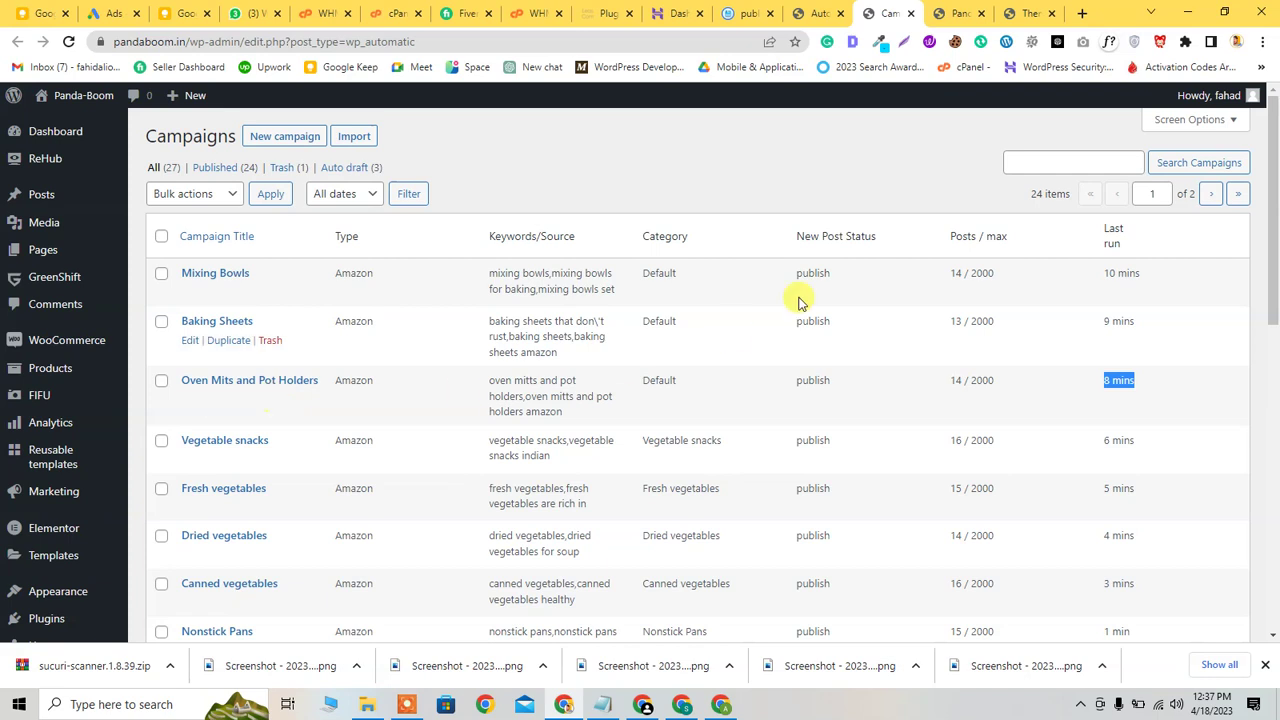
pyautogui.scroll(-6, 37, 451)
pyautogui.scroll(-6, 37, 451)
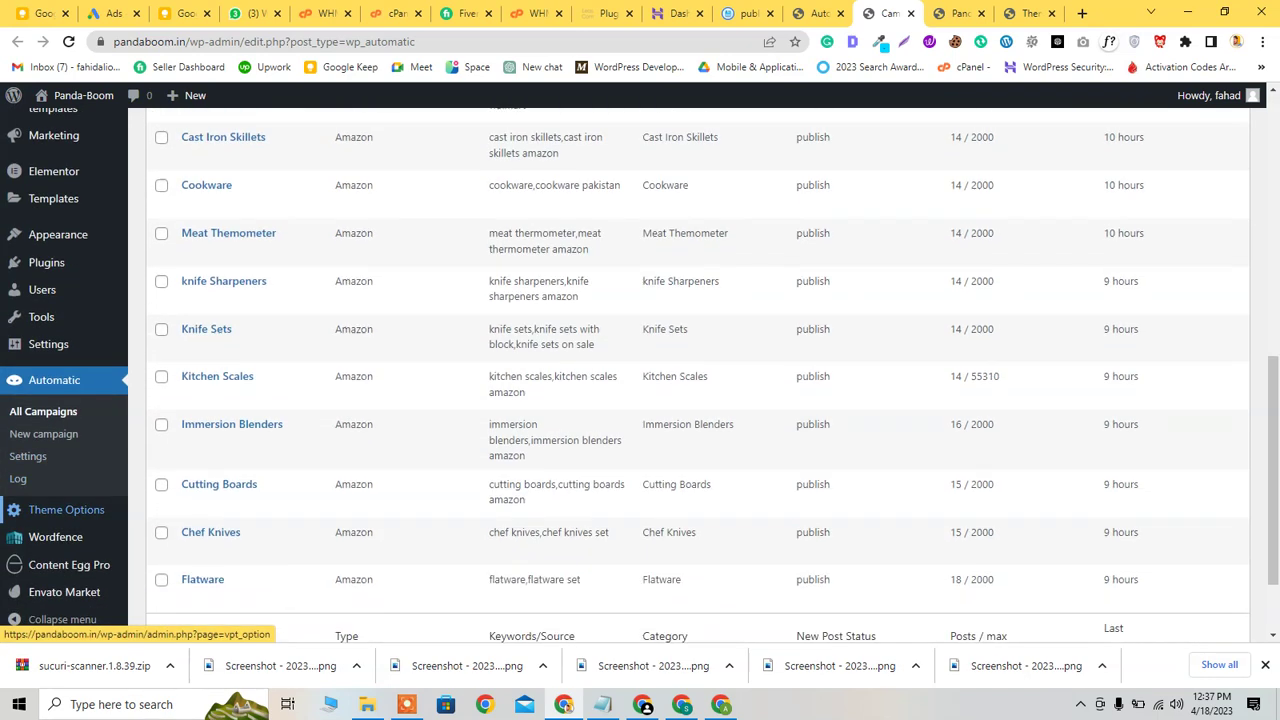
pyautogui.moveTo(54, 380)
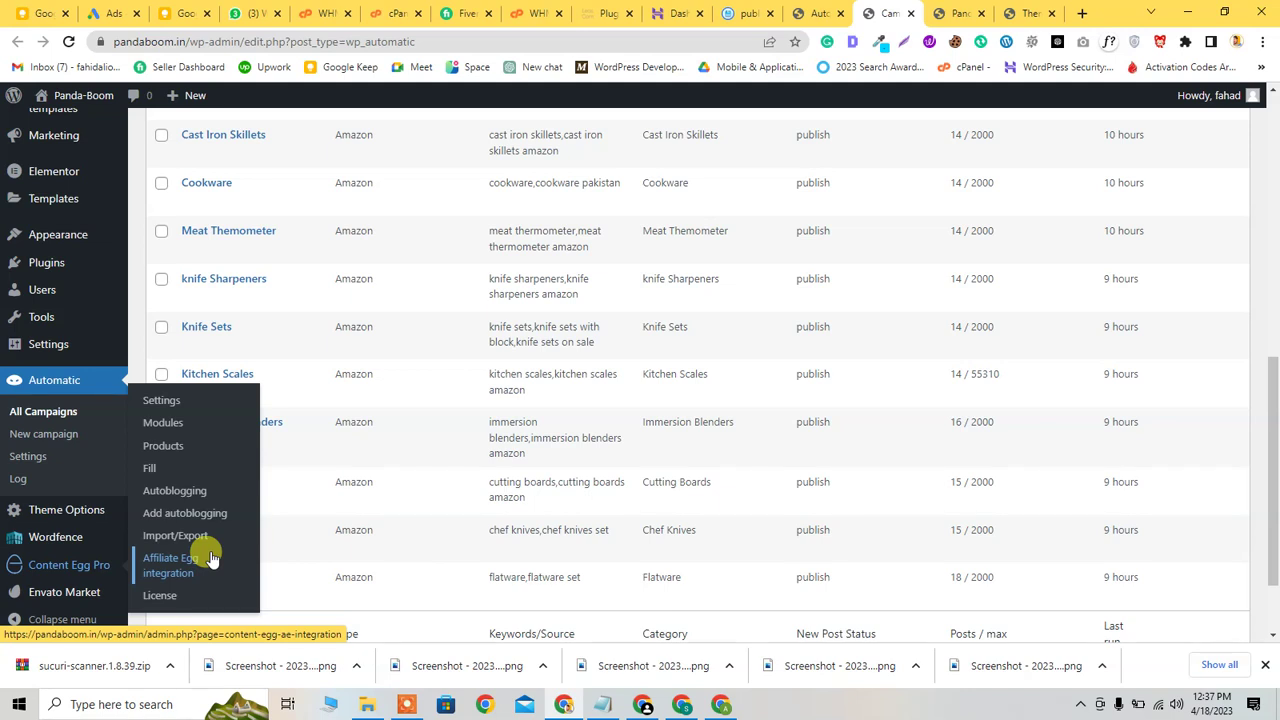
pyautogui.click(174, 490)
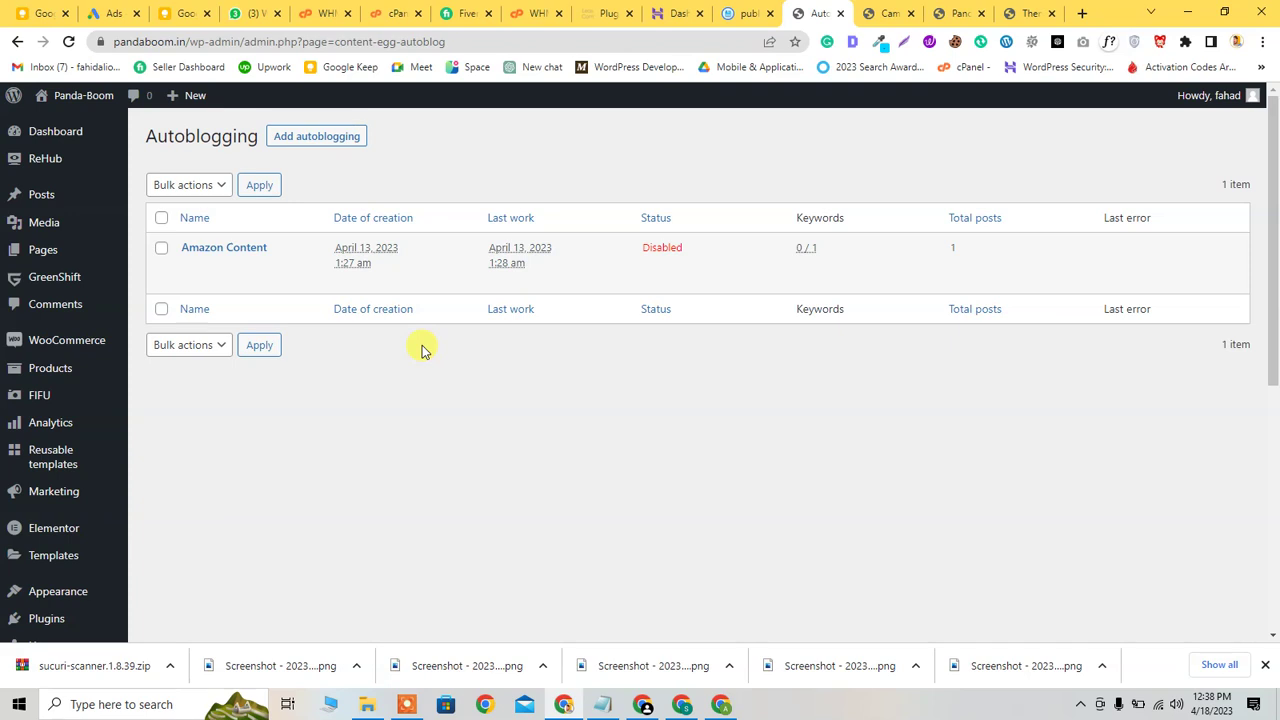
pyautogui.moveTo(41, 194)
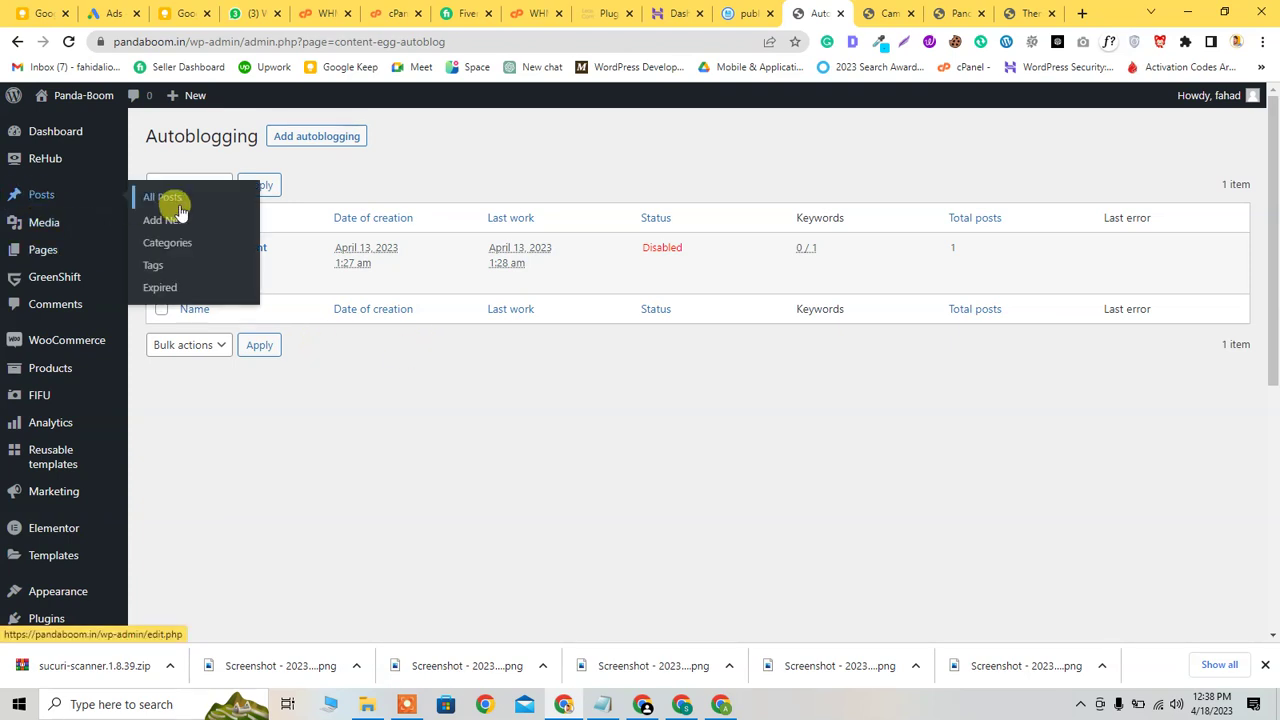
# - Open Posts > All Posts in a separate browser tab and switch to it
pyautogui.rightClick(178, 202)
pyautogui.click(218, 208)
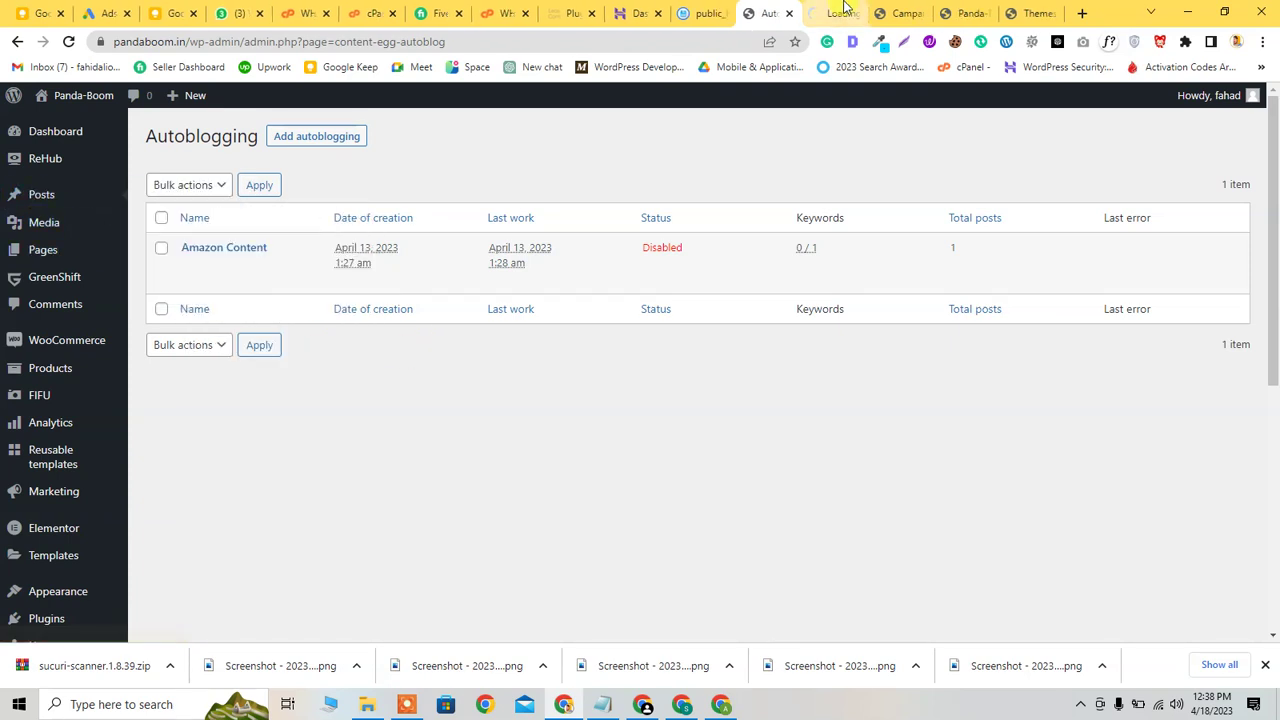
pyautogui.click(900, 13)
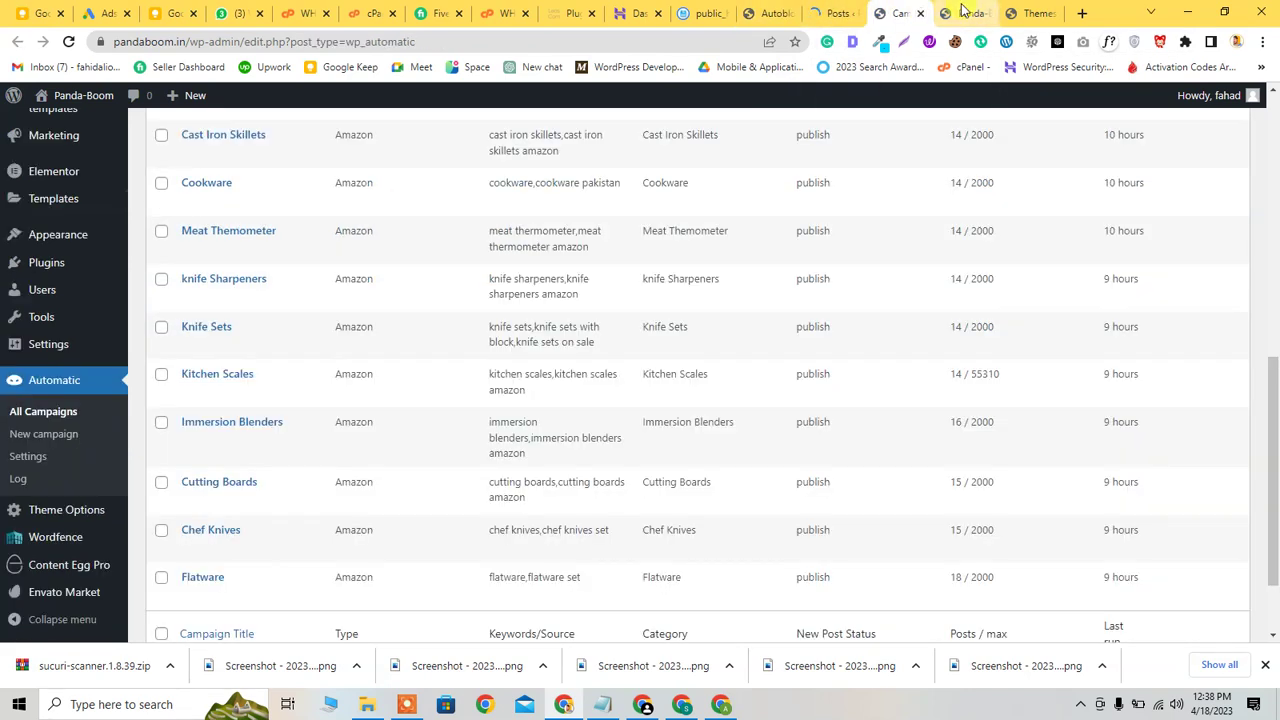
pyautogui.click(816, 14)
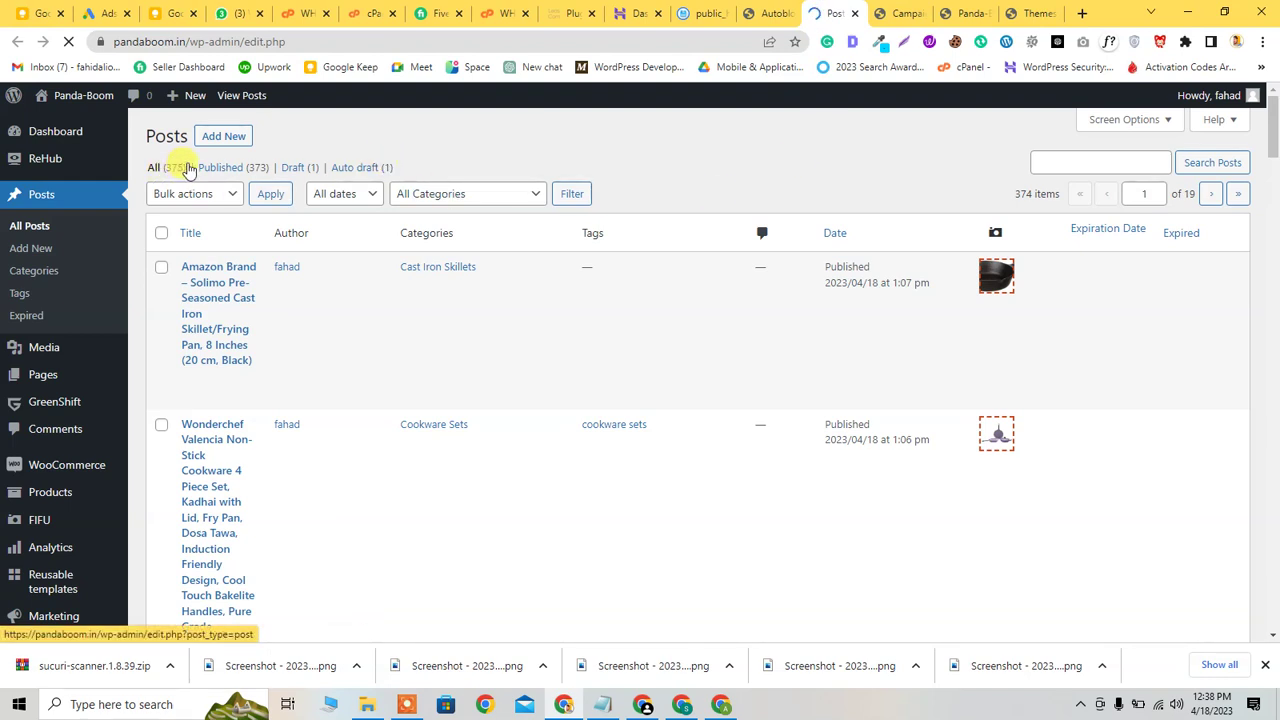
pyautogui.scroll(-3, 187, 170)
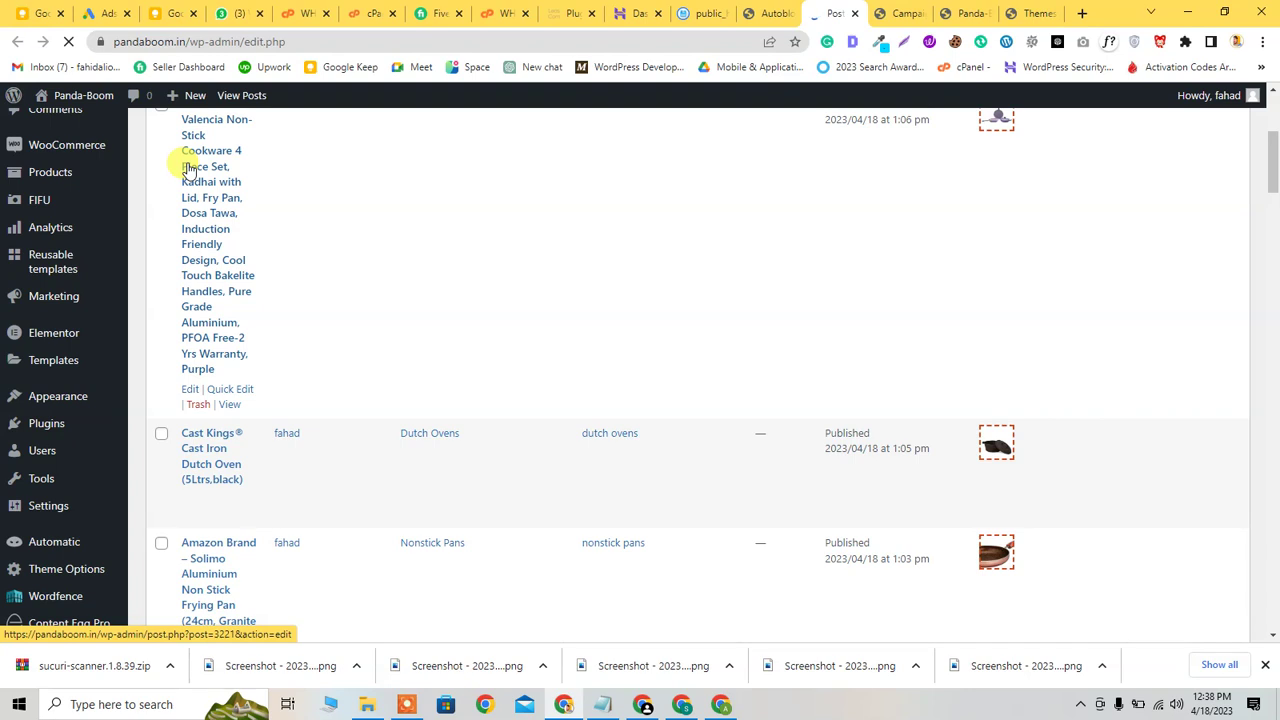
pyautogui.scroll(3, 505, 302)
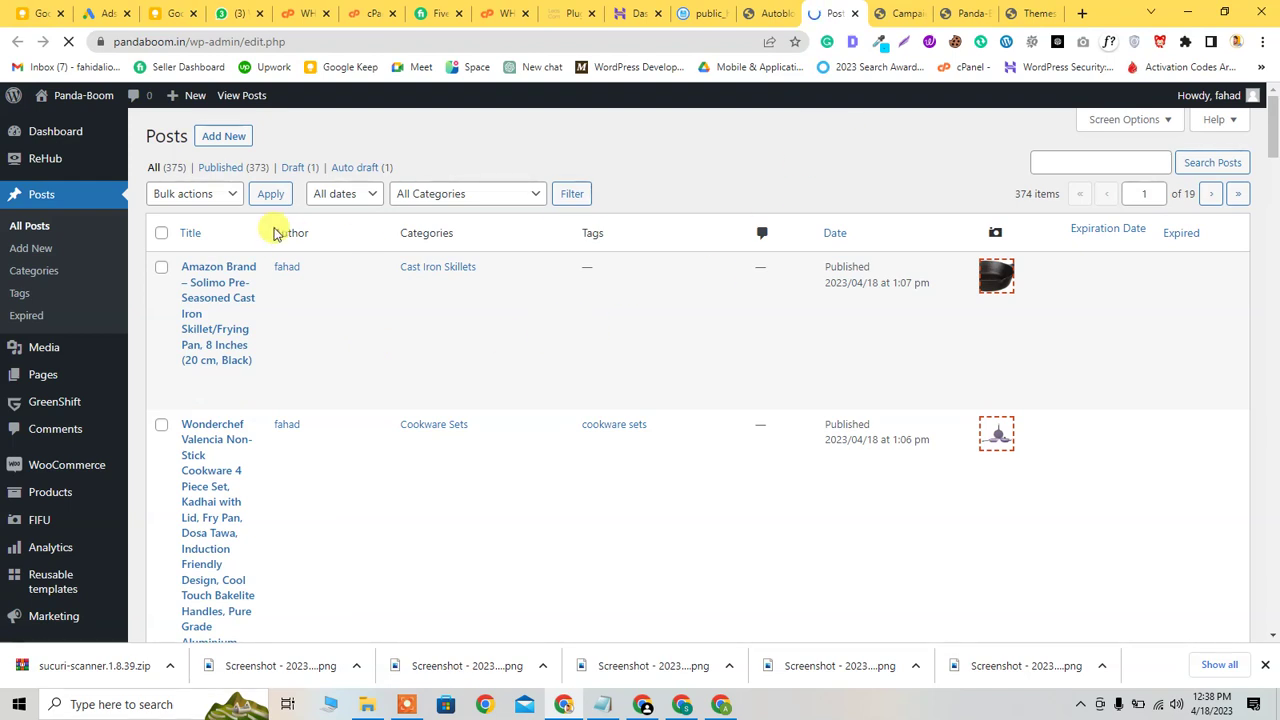
pyautogui.scroll(-2, 95, 350)
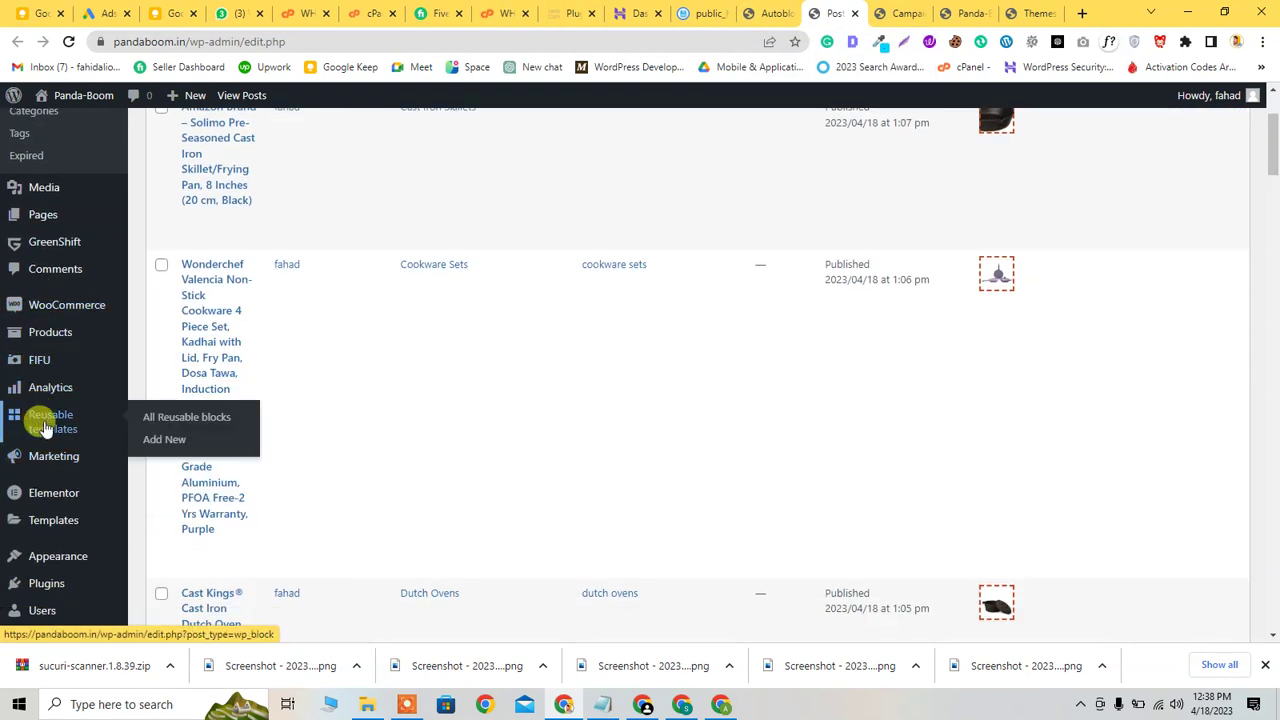
pyautogui.moveTo(200, 500)
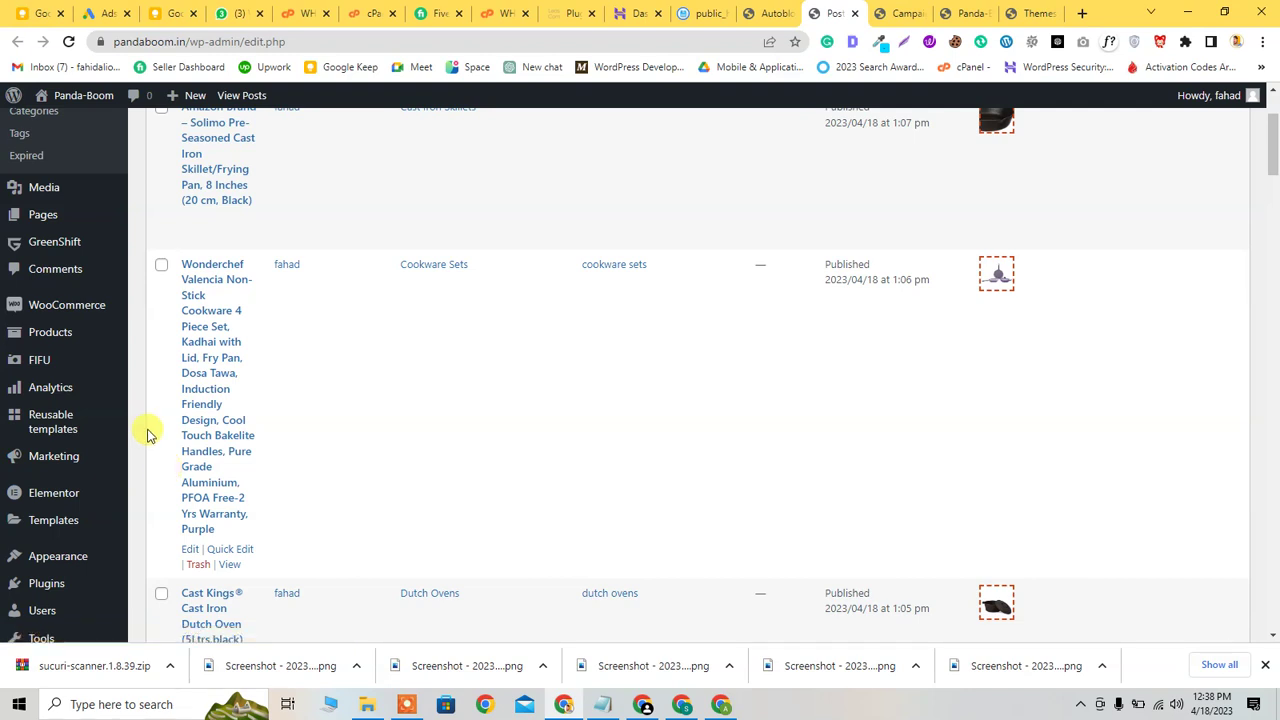
pyautogui.scroll(2, 185, 400)
pyautogui.scroll(-4, 190, 358)
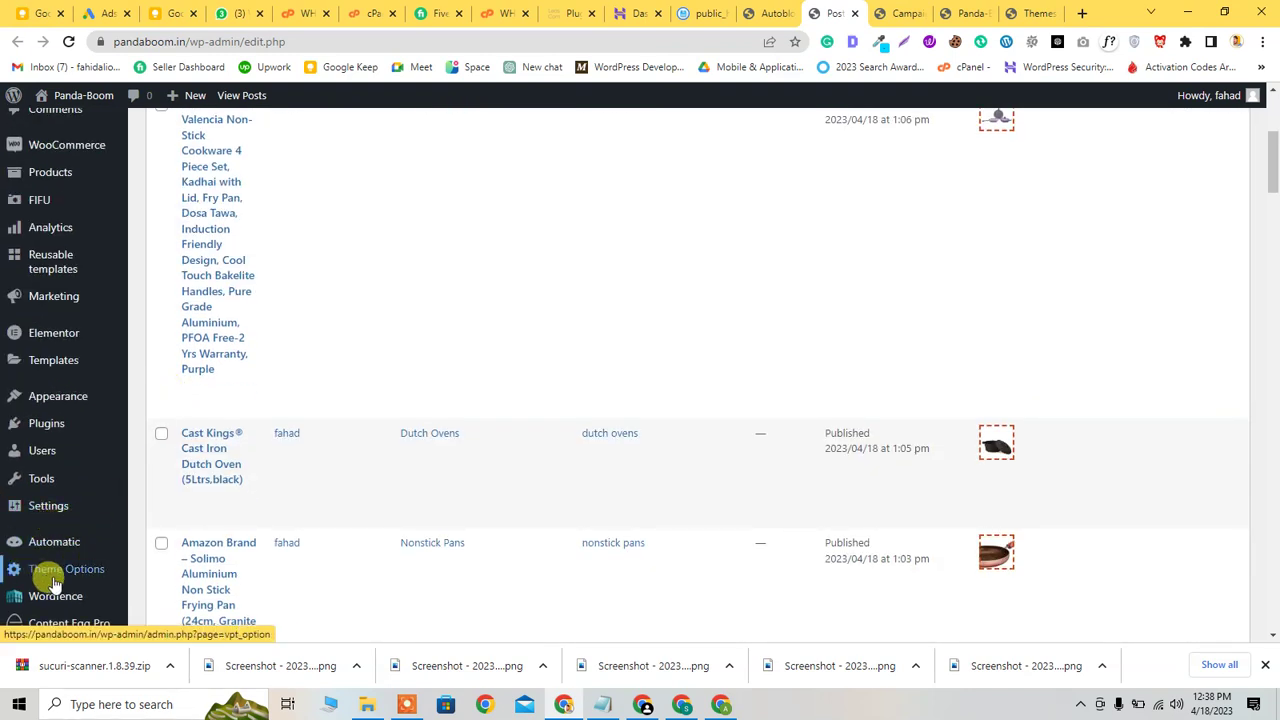
pyautogui.scroll(-1, 50, 583)
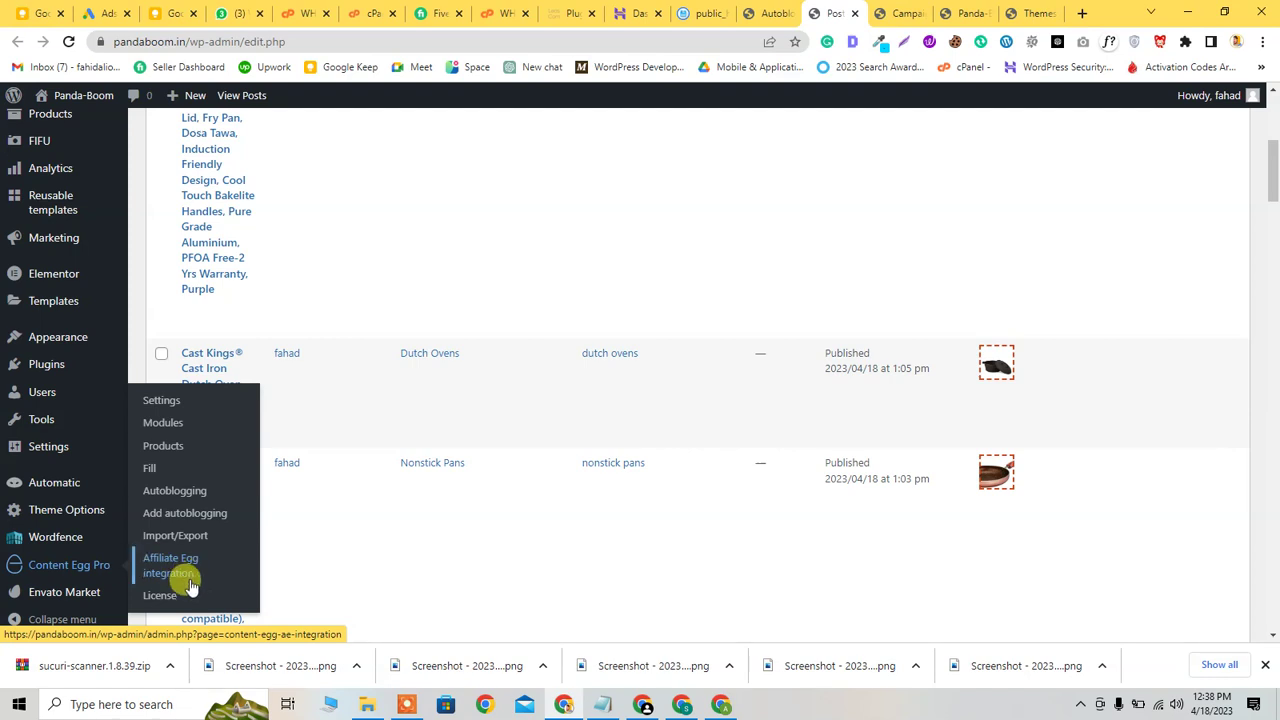
pyautogui.scroll(1, 609, 606)
pyautogui.scroll(3, 609, 606)
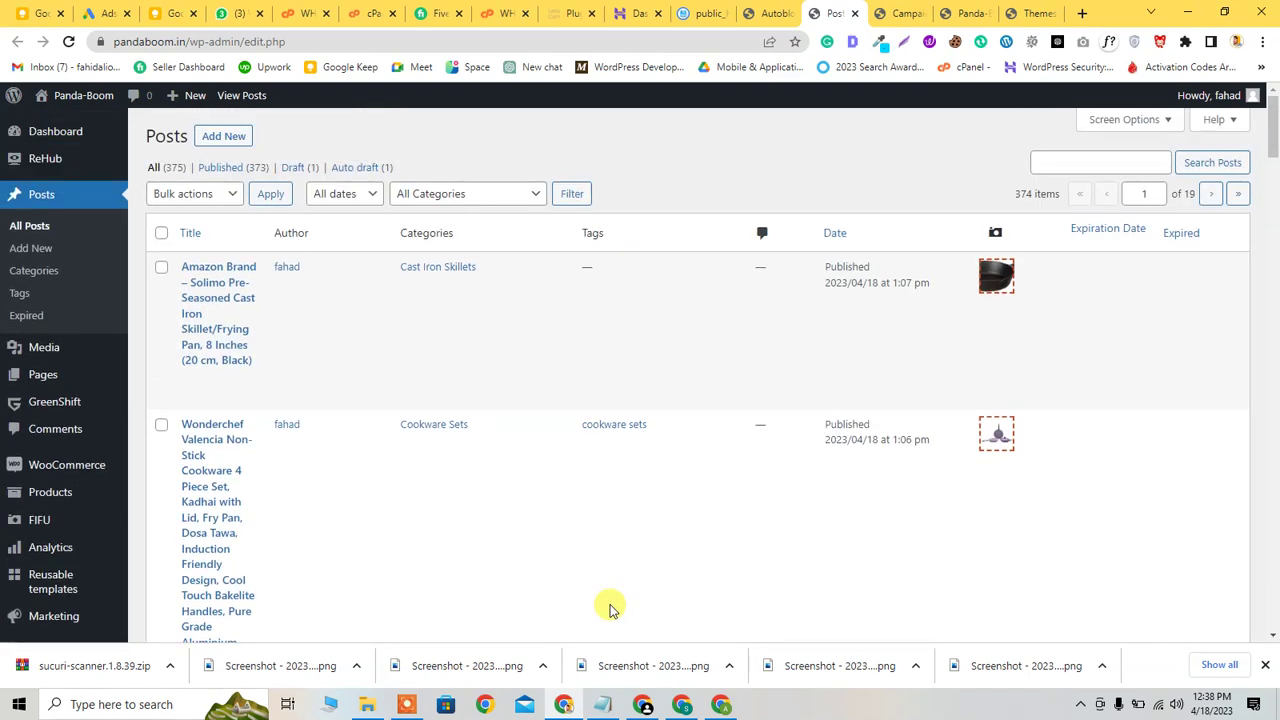
pyautogui.click(966, 12)
# - Scroll the pandaboom.in home page past reviews and FAQ to the coupons banner and latest reviews
pyautogui.scroll(-4, 931, 390)
pyautogui.scroll(-2, 932, 400)
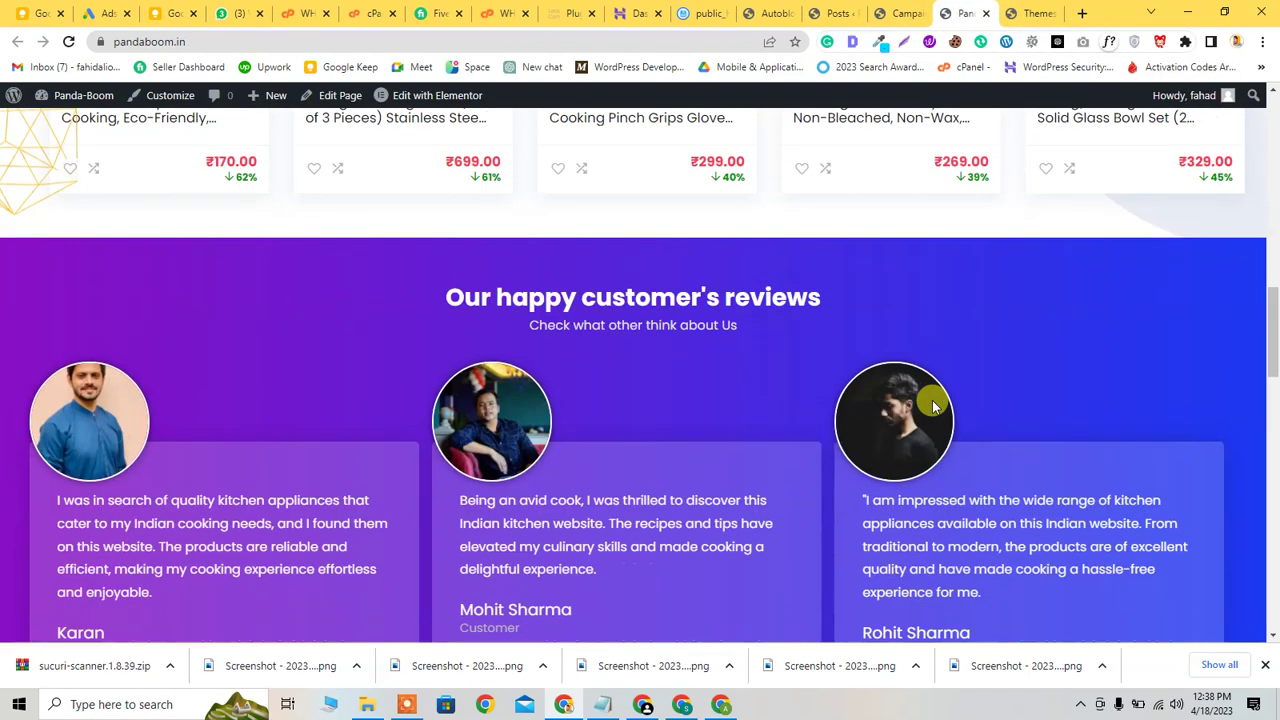
pyautogui.scroll(-3, 932, 400)
pyautogui.scroll(-1, 932, 400)
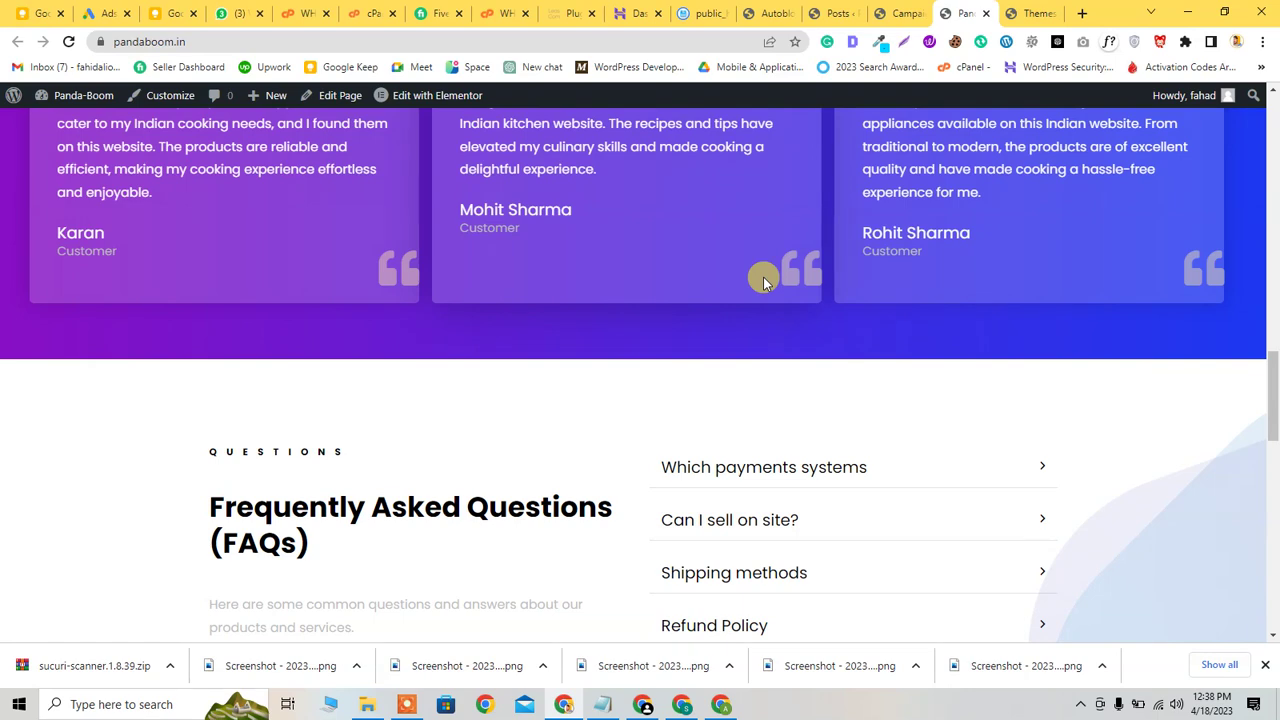
pyautogui.scroll(-2, 763, 283)
pyautogui.scroll(-5, 763, 283)
pyautogui.scroll(-3, 763, 283)
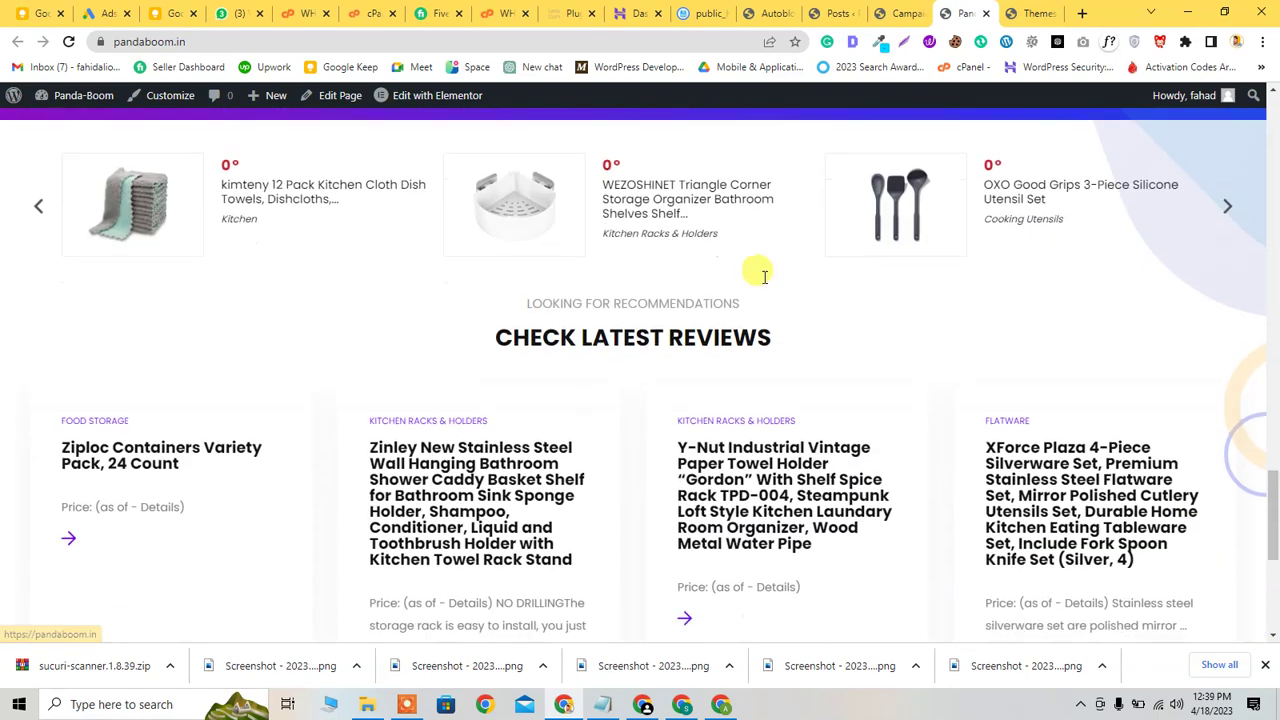
pyautogui.scroll(3, 763, 283)
pyautogui.scroll(2, 763, 283)
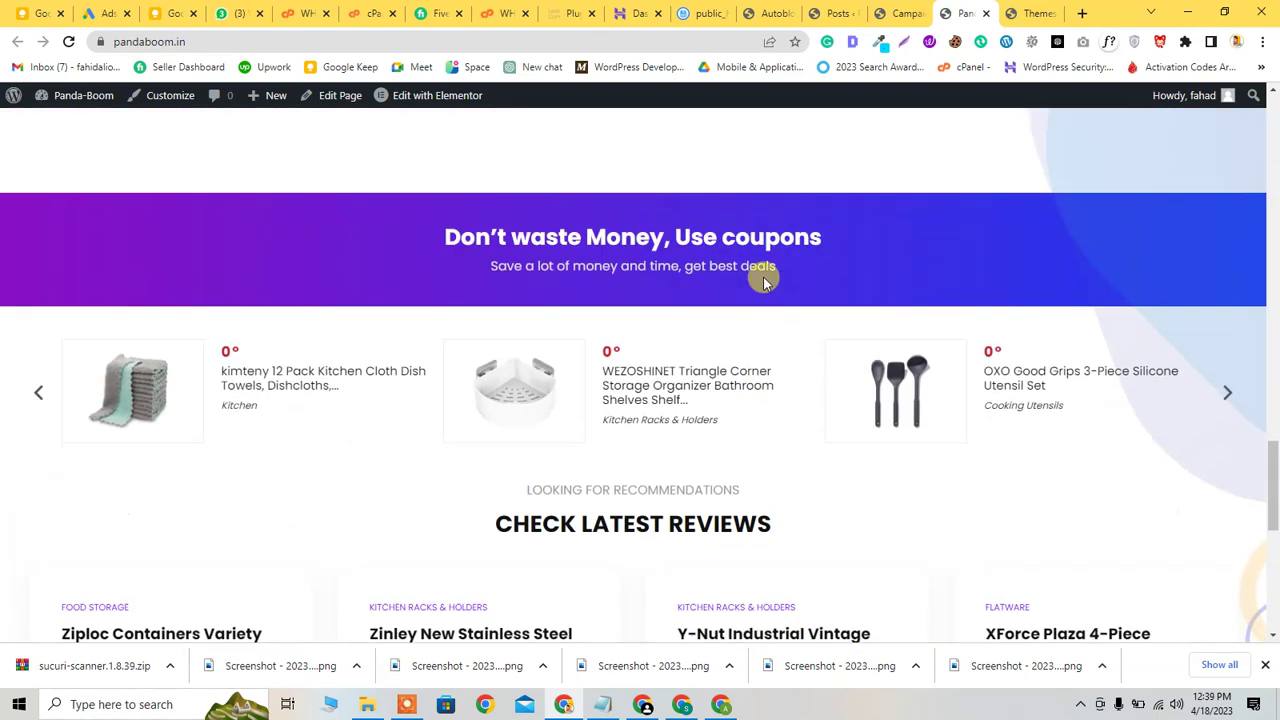